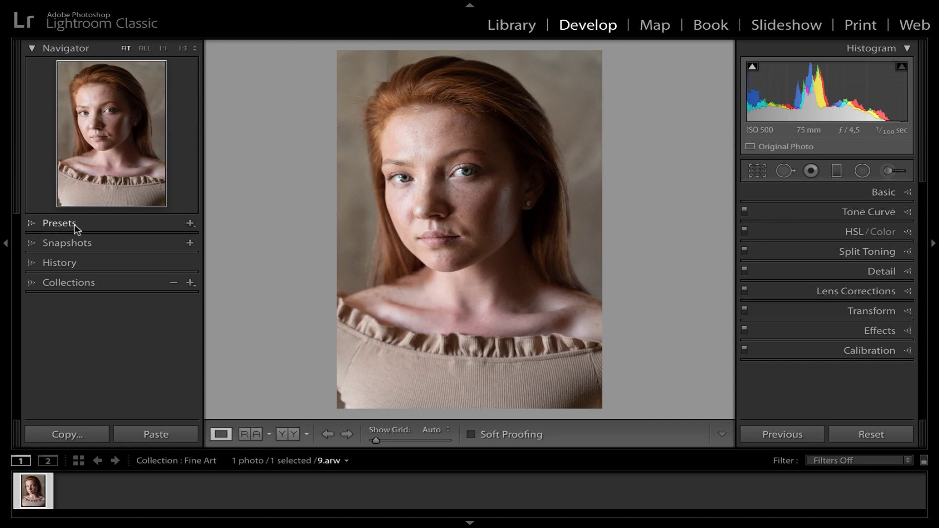
# Import the Fine Art Soft .xmp develop presets from the PRO FINE ART folder
pyautogui.click(190, 224)
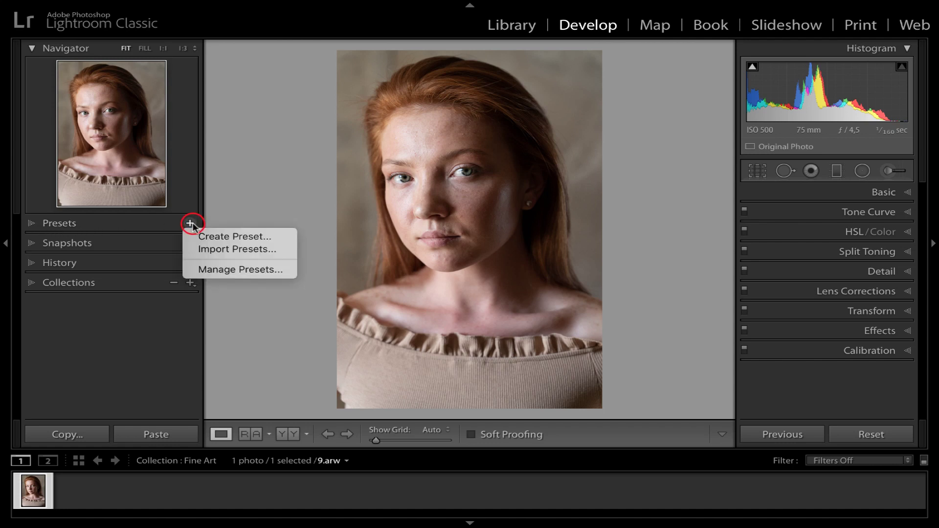
pyautogui.click(225, 250)
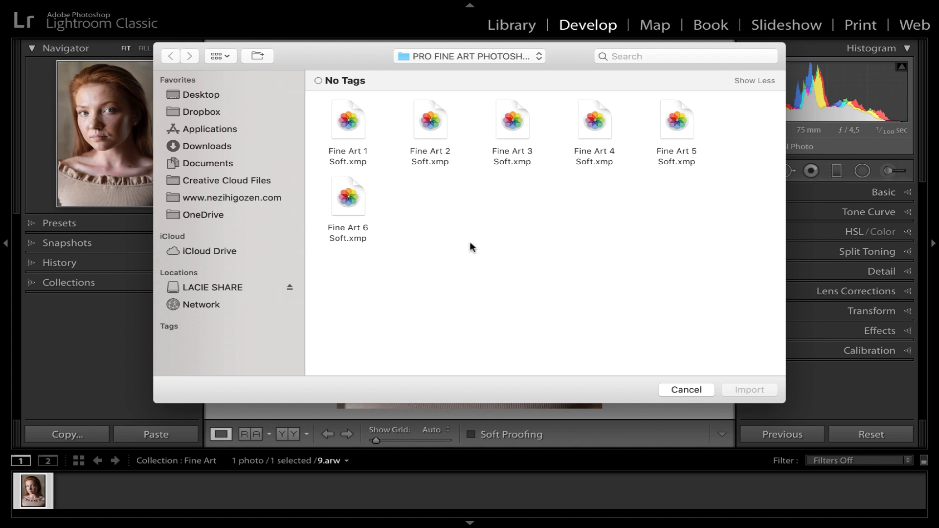
pyautogui.click(350, 123)
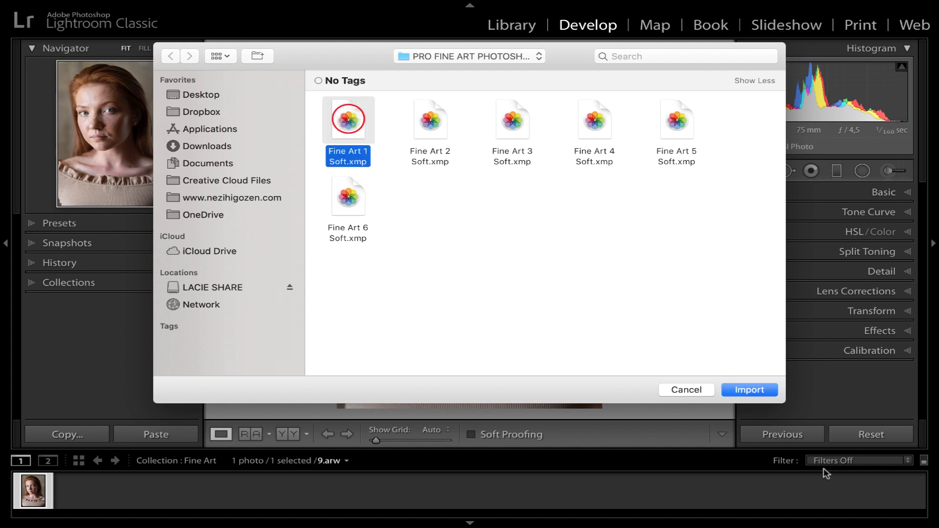
pyautogui.click(748, 390)
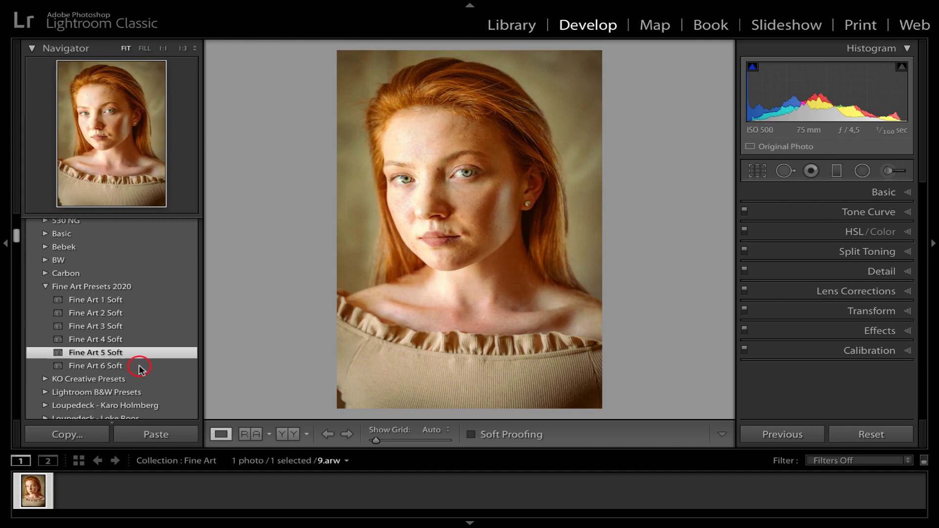
# Preview Fine Art 6 Soft, then apply the warm Fine Art 1 Soft preset
pyautogui.click(139, 365)
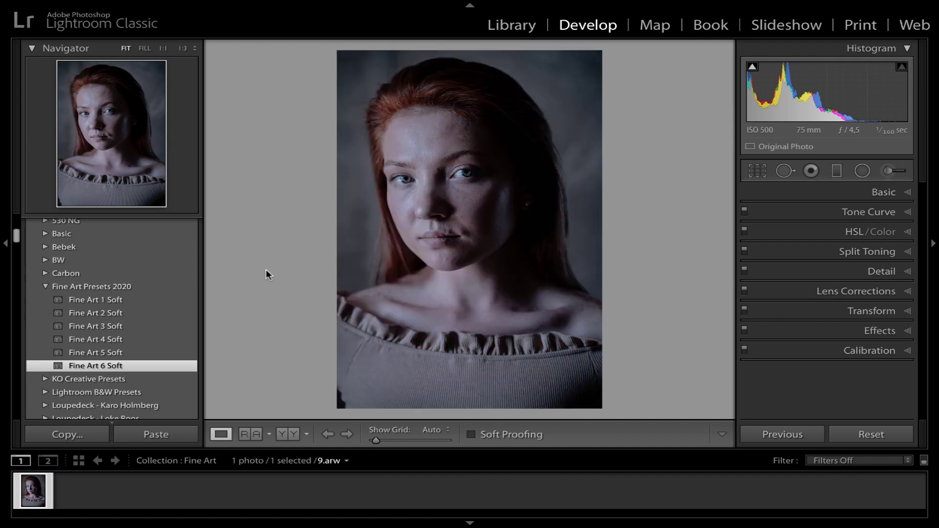
pyautogui.click(125, 301)
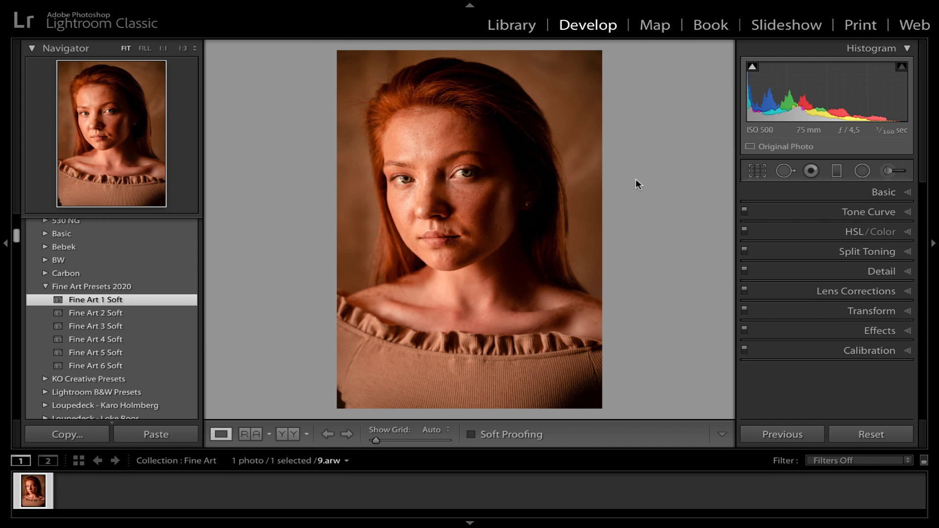
# In the Basic panel, set Saturation to −36 and raise Shadows from −17 to +26
pyautogui.click(806, 191)
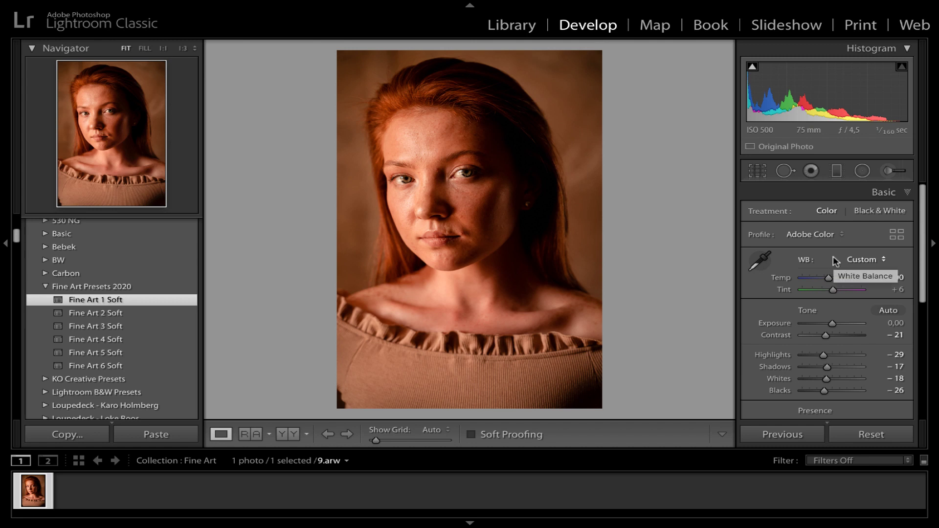
pyautogui.moveTo(919, 277); pyautogui.dragTo(921, 314)
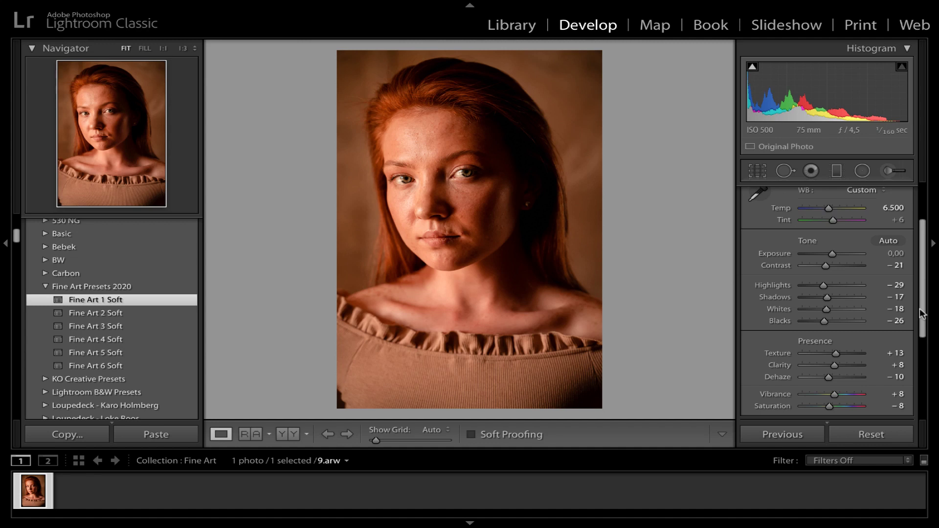
pyautogui.moveTo(921, 313); pyautogui.dragTo(921, 327)
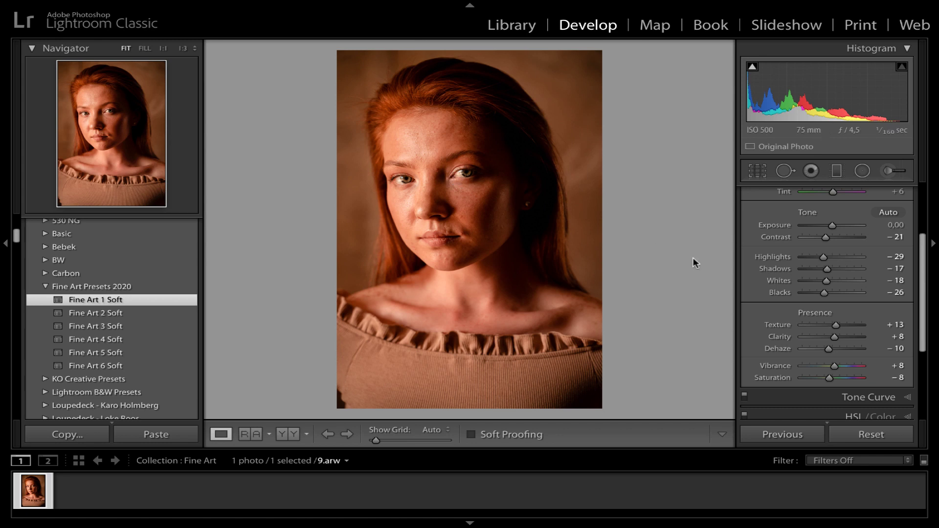
pyautogui.click(820, 377)
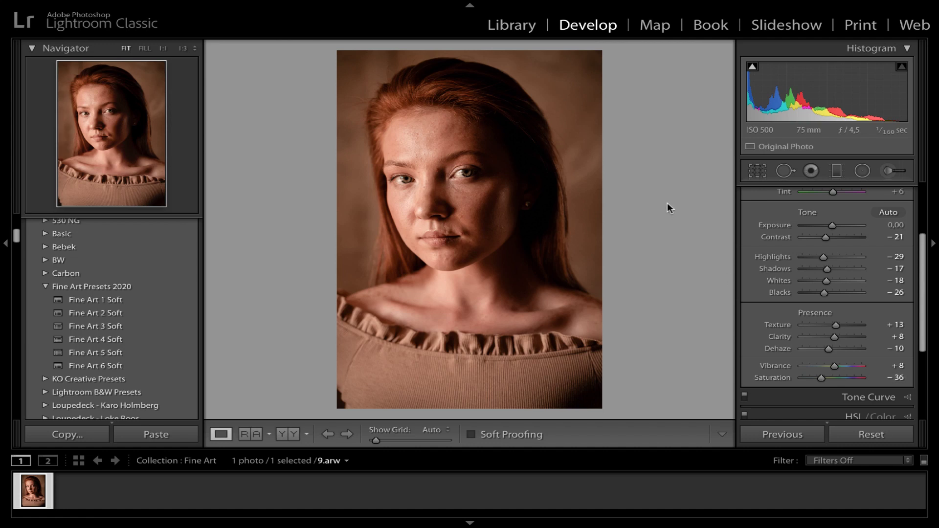
pyautogui.moveTo(826, 269)
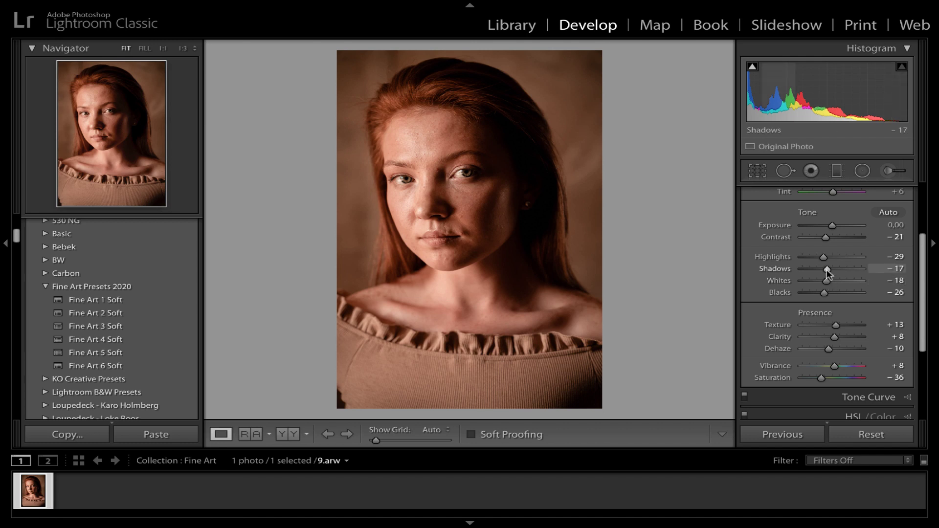
pyautogui.moveTo(827, 270); pyautogui.dragTo(839, 269)
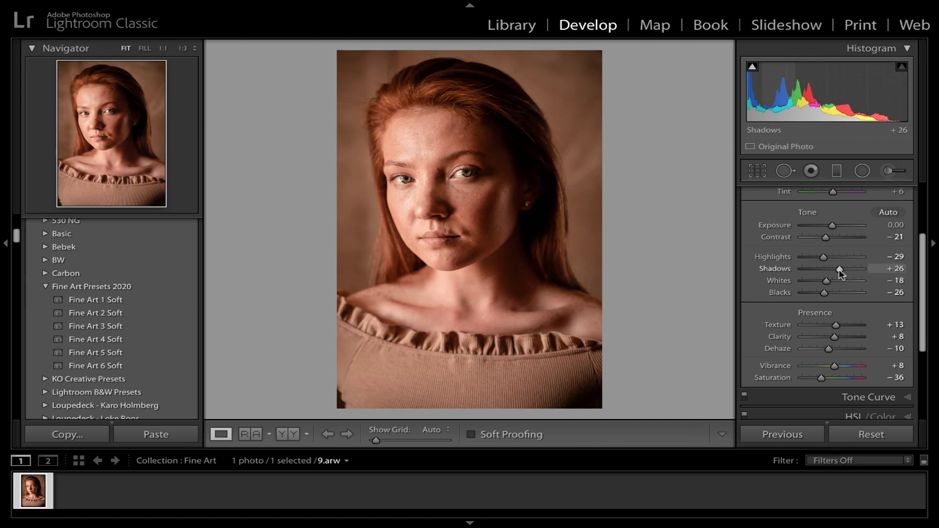
pyautogui.scroll(3, 832, 243)
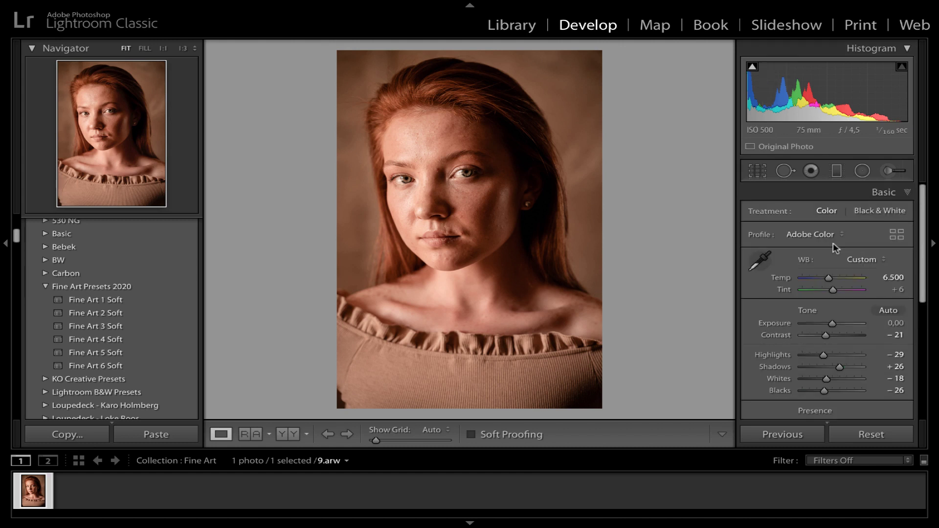
pyautogui.scroll(-2, 833, 243)
pyautogui.scroll(-1, 833, 242)
pyautogui.scroll(-3, 833, 243)
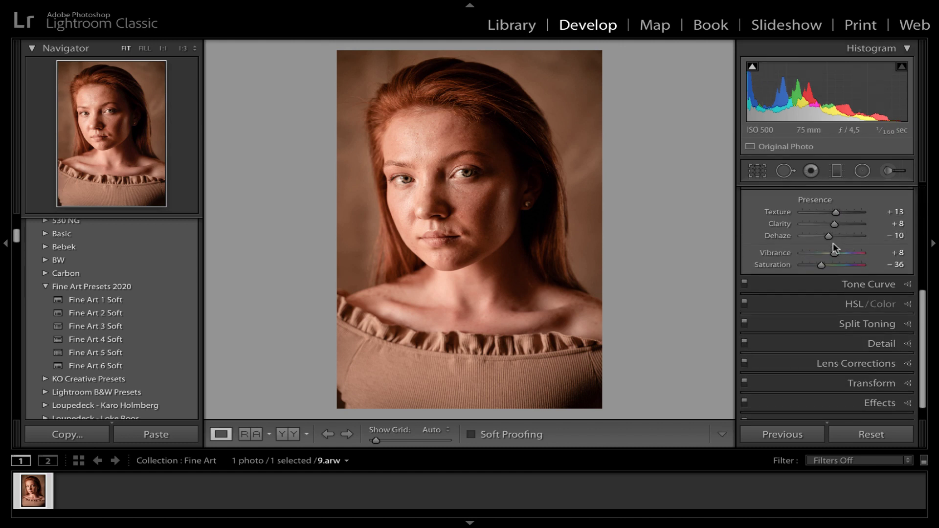
pyautogui.scroll(-1, 832, 243)
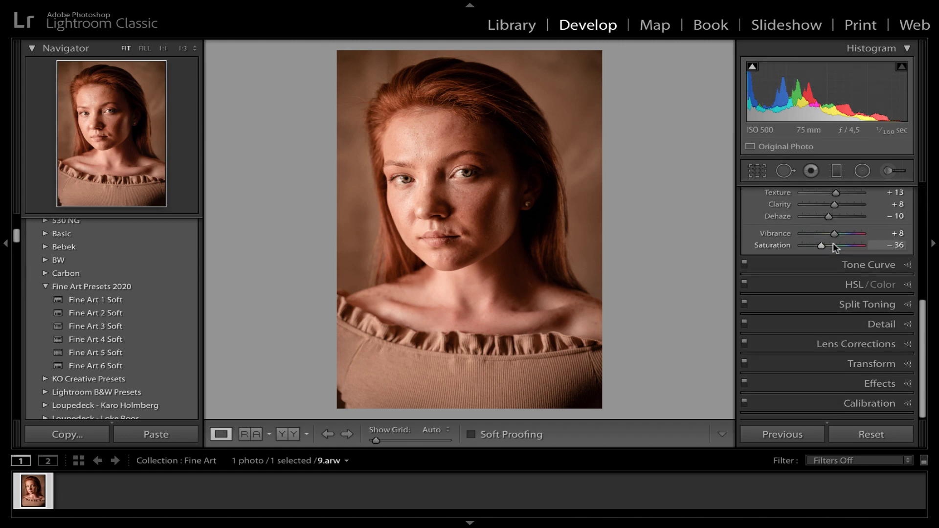
# Review the Red, Green and Blue tone curve channels, then expand the HSL/Color panel
pyautogui.click(861, 268)
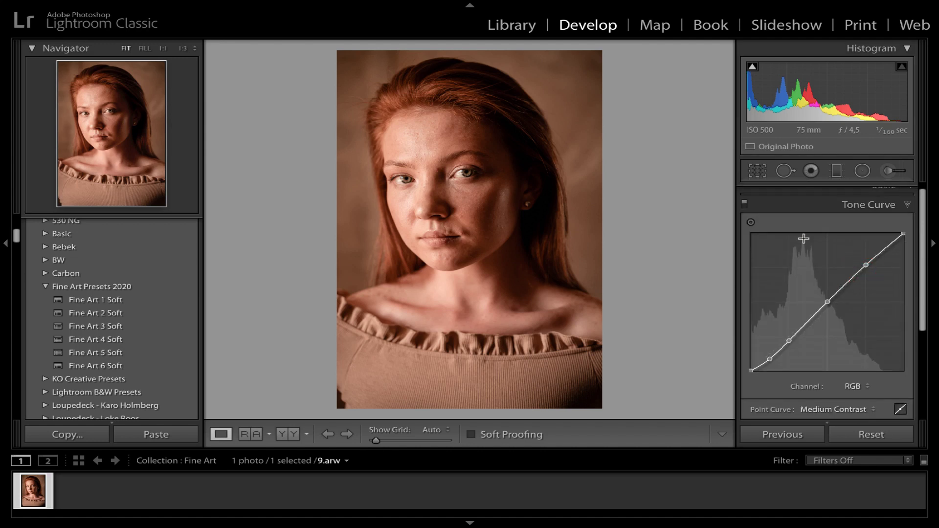
pyautogui.scroll(-1, 804, 239)
pyautogui.scroll(-1, 804, 238)
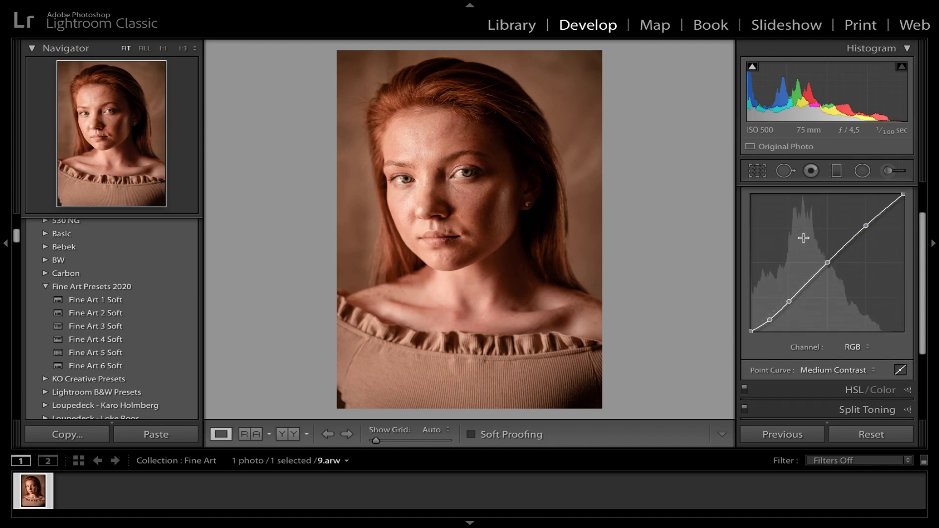
pyautogui.scroll(-1, 804, 238)
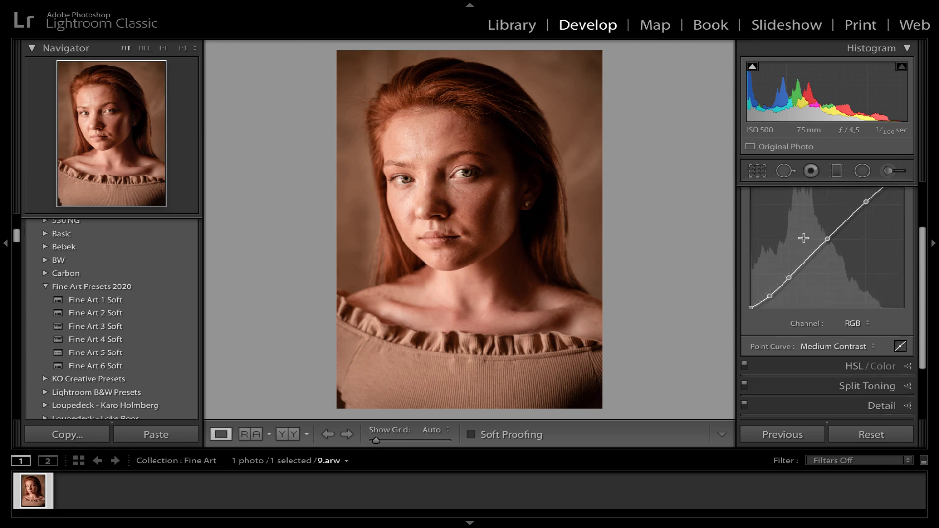
pyautogui.click(857, 323)
pyautogui.click(859, 331)
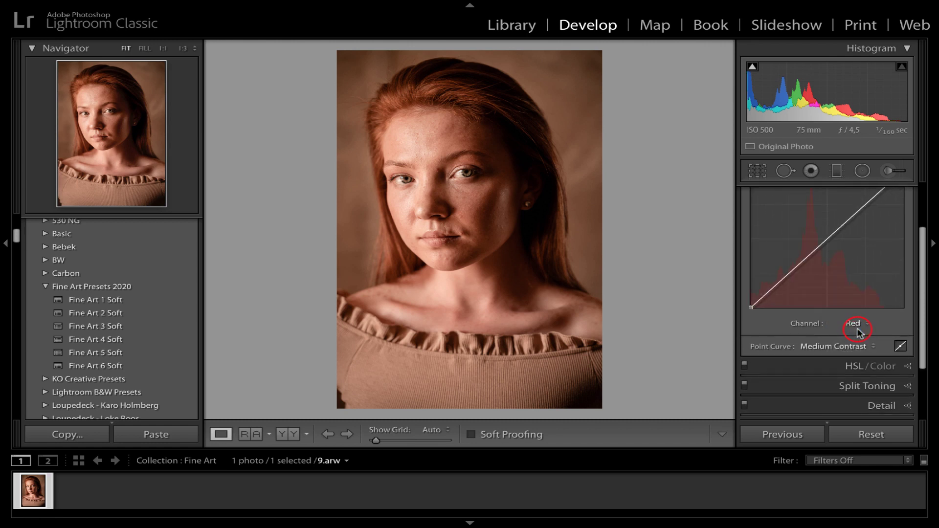
pyautogui.click(857, 325)
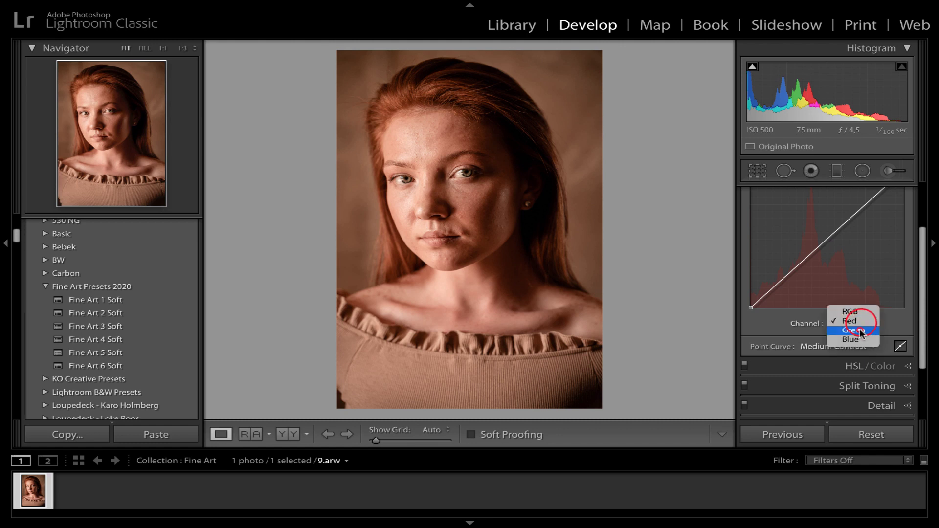
pyautogui.click(861, 333)
pyautogui.click(861, 331)
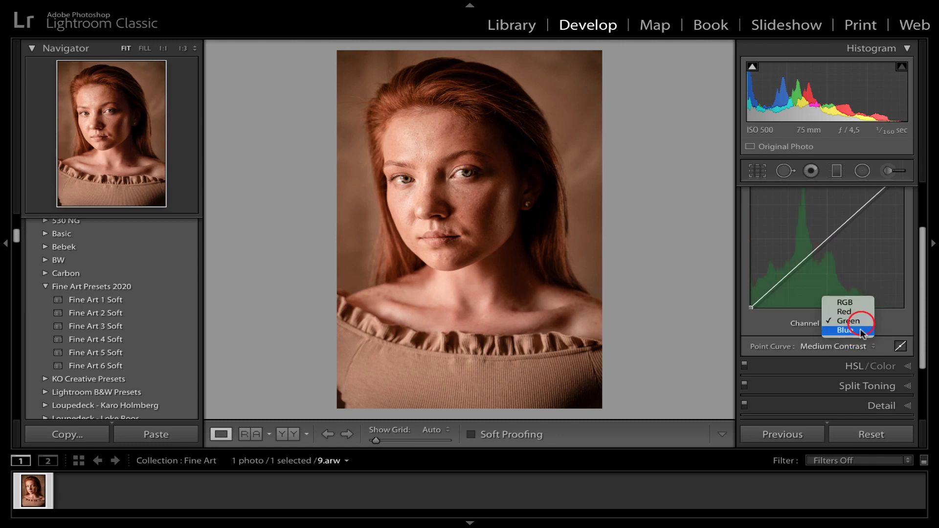
pyautogui.click(861, 332)
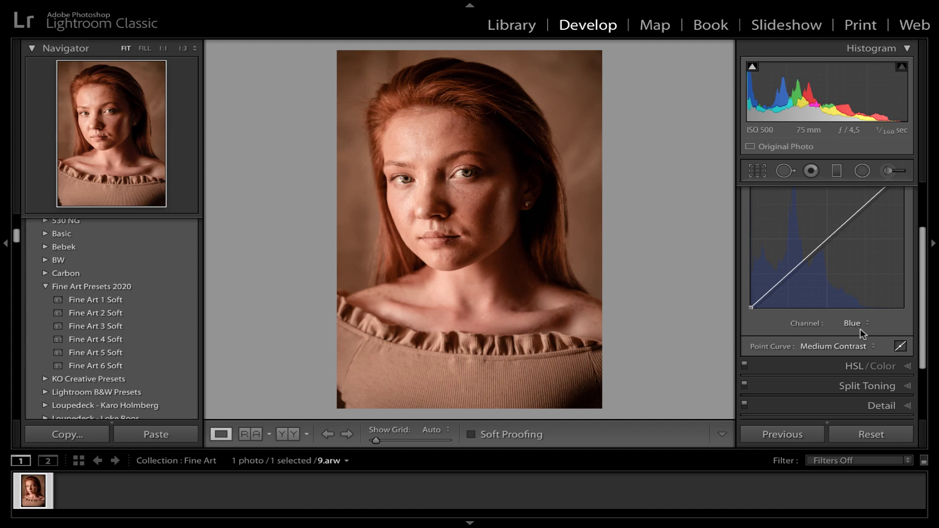
pyautogui.click(852, 365)
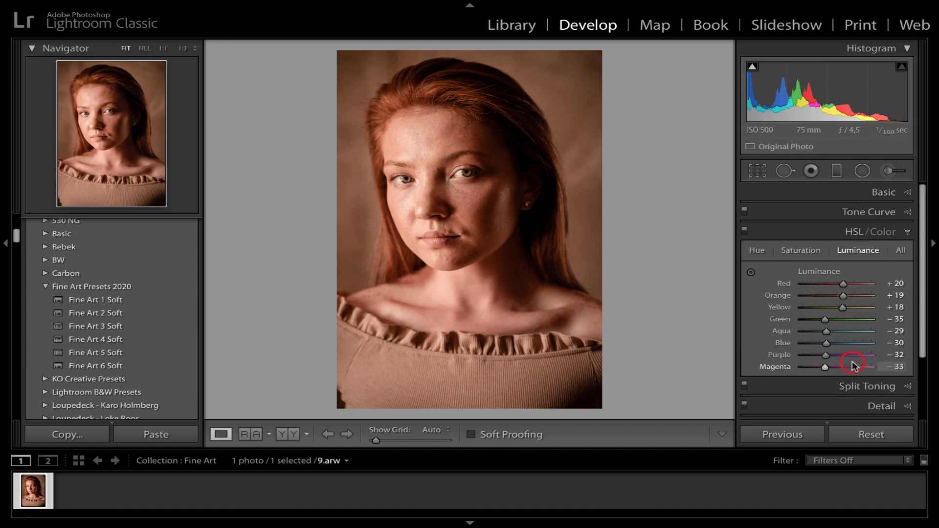
# Cycle twice through HSL Hue, Saturation and Luminance values, ending on Hue (Orange −24, Yellow −23)
pyautogui.click(755, 251)
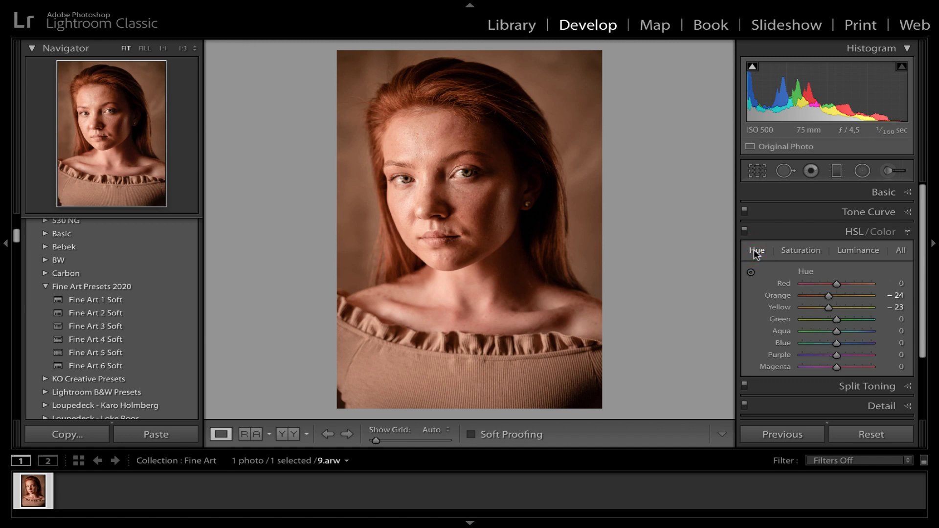
pyautogui.click(788, 251)
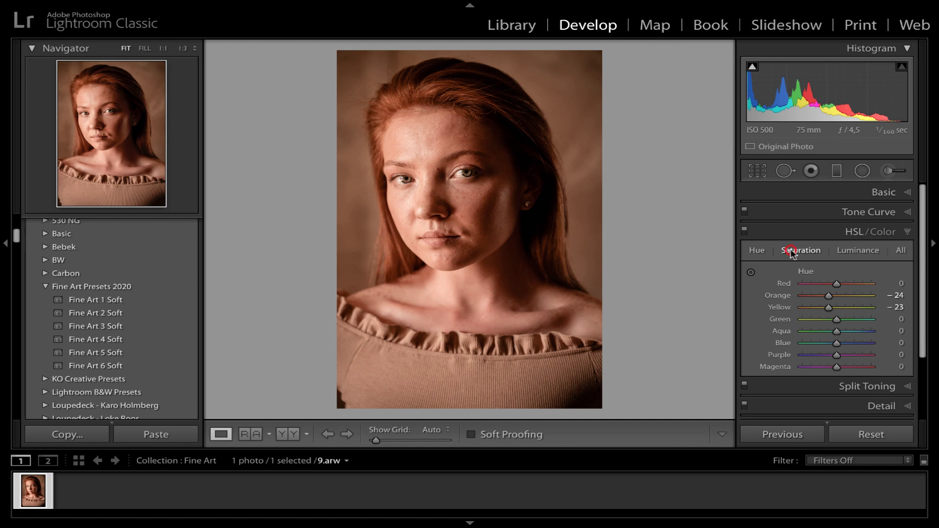
pyautogui.click(845, 250)
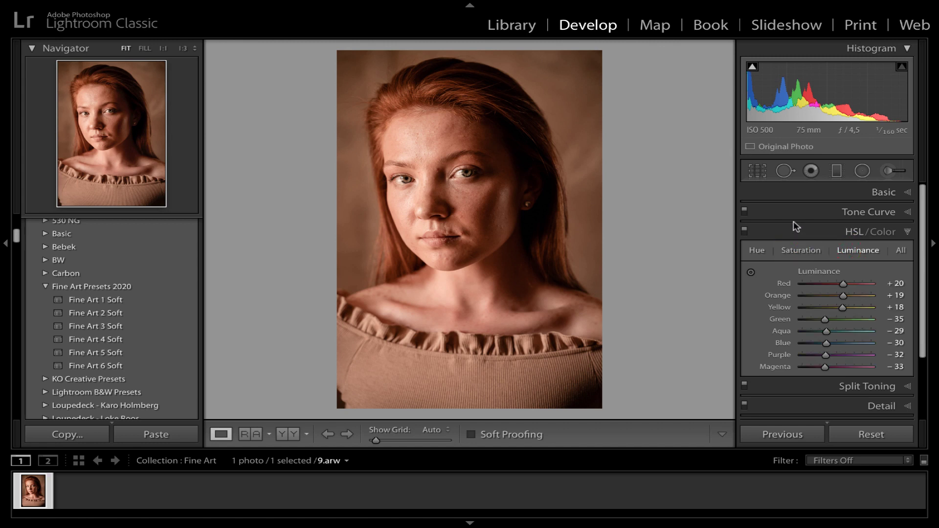
pyautogui.click(757, 251)
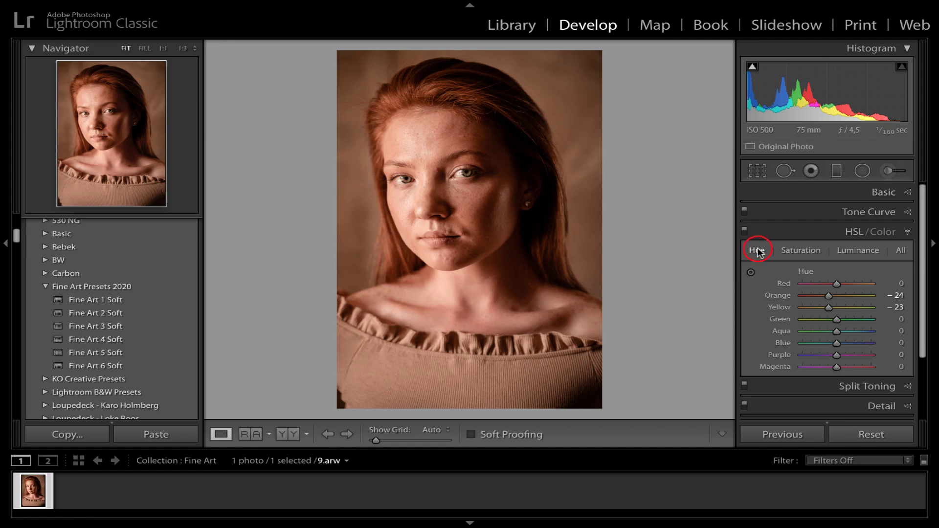
pyautogui.click(799, 248)
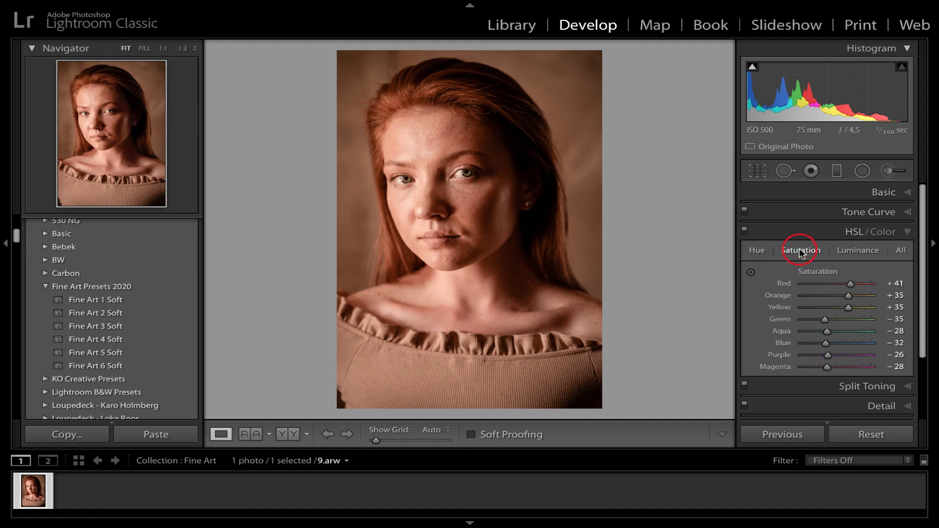
pyautogui.click(853, 251)
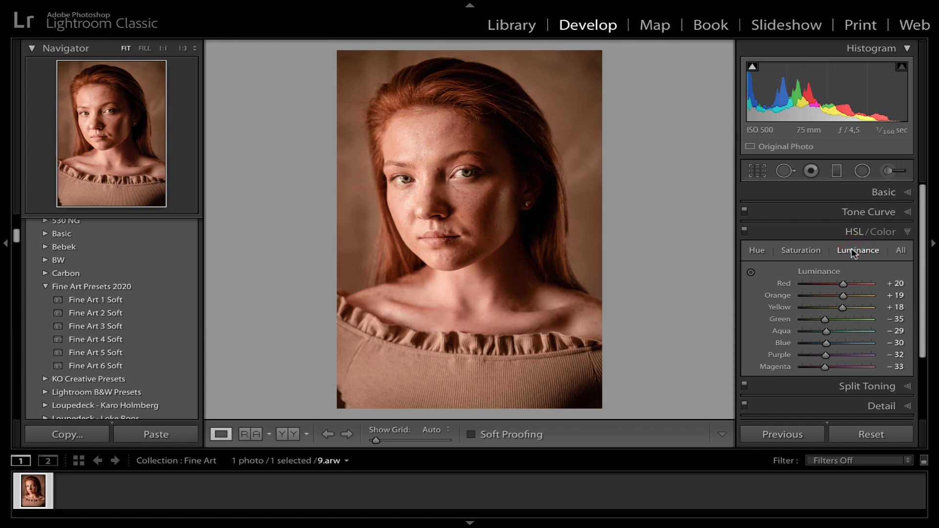
pyautogui.click(757, 251)
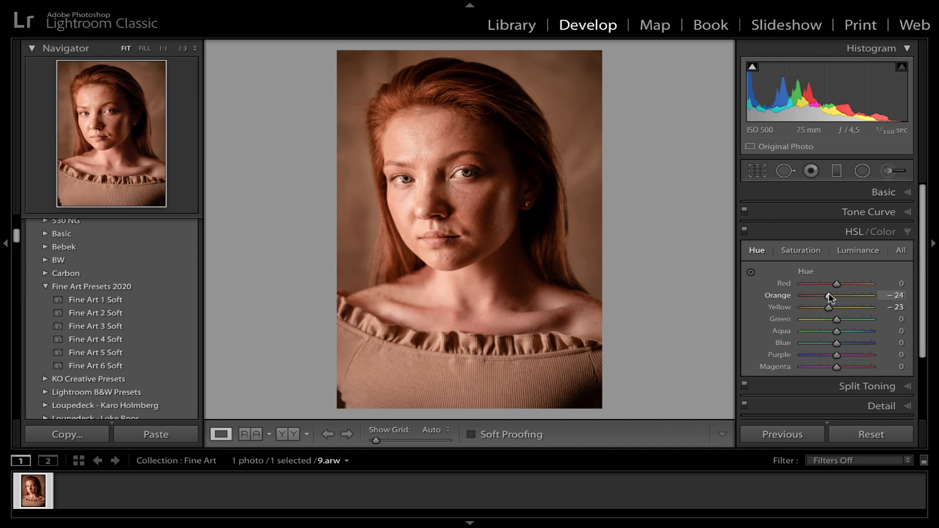
# Test and undo orange and yellow hue shifts, keeping Orange −24 and Yellow −23
pyautogui.moveTo(827, 293); pyautogui.dragTo(841, 295)
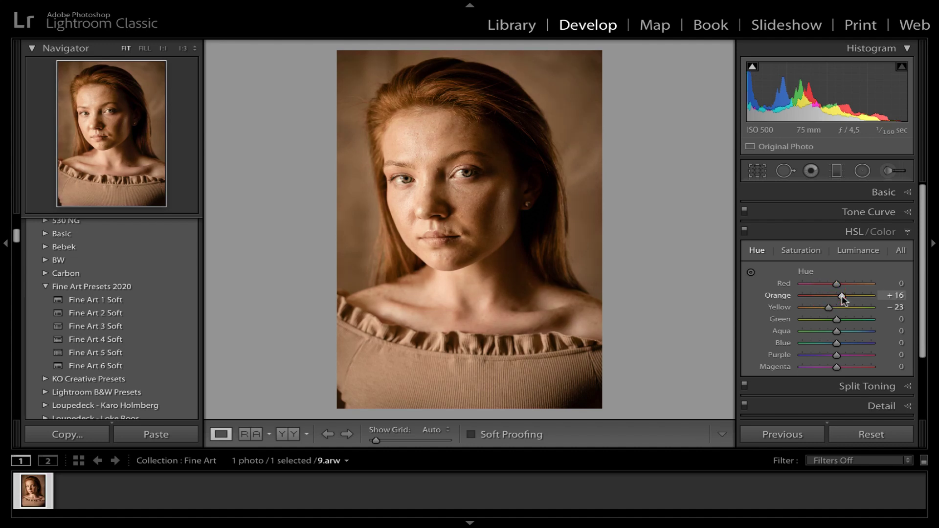
pyautogui.hotkey('ctrl', 'z')
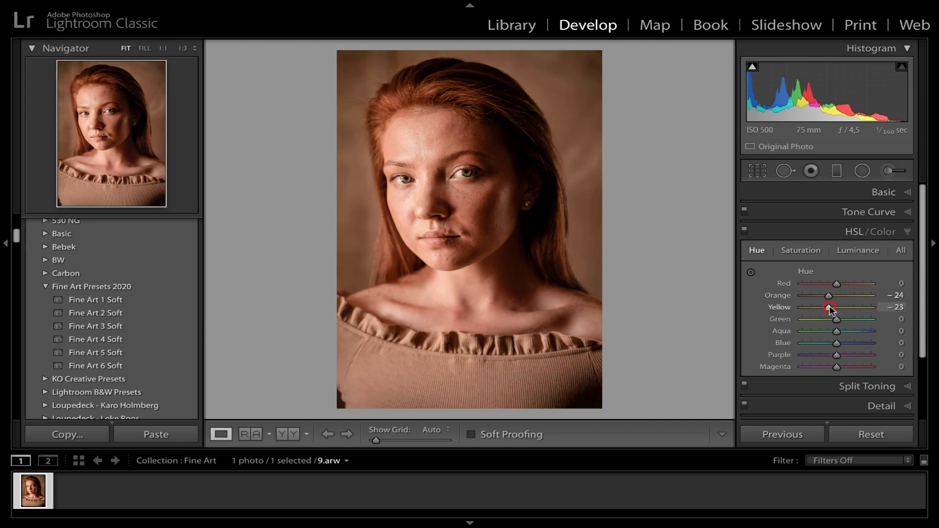
pyautogui.moveTo(830, 308); pyautogui.dragTo(842, 309)
pyautogui.moveTo(842, 308); pyautogui.dragTo(859, 308)
pyautogui.hotkey('ctrl', 'z')
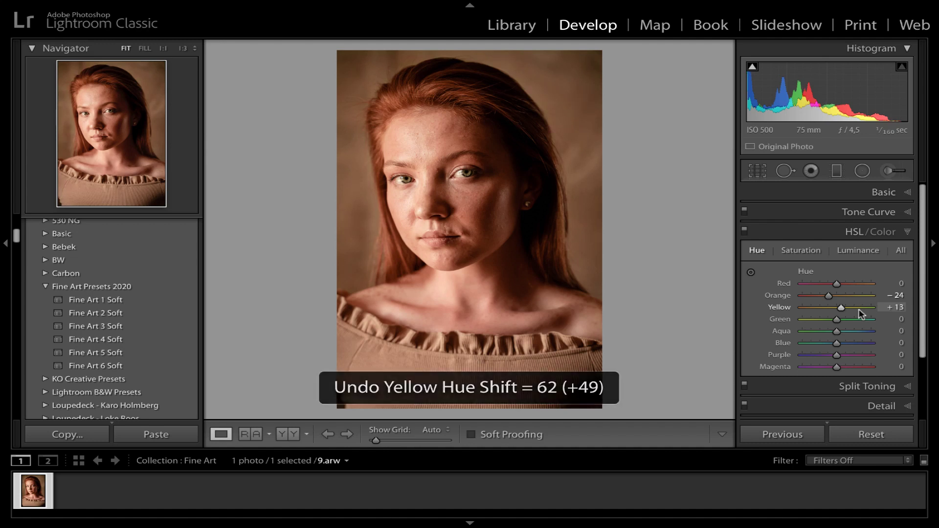
pyautogui.hotkey('ctrl', 'z')
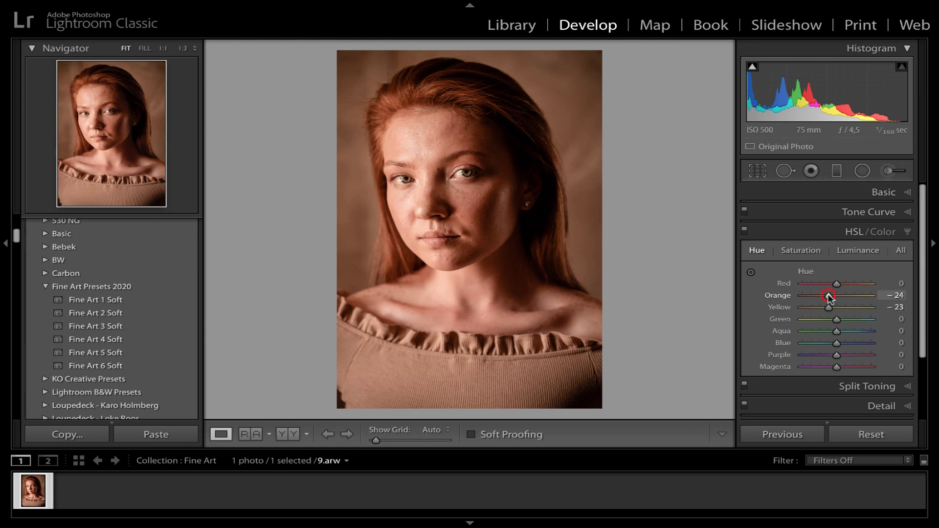
# Set the Orange hue to −11 after trying and undoing −49
pyautogui.moveTo(828, 297); pyautogui.dragTo(821, 299)
pyautogui.hotkey('ctrl', 'z')
pyautogui.moveTo(827, 294); pyautogui.dragTo(834, 297)
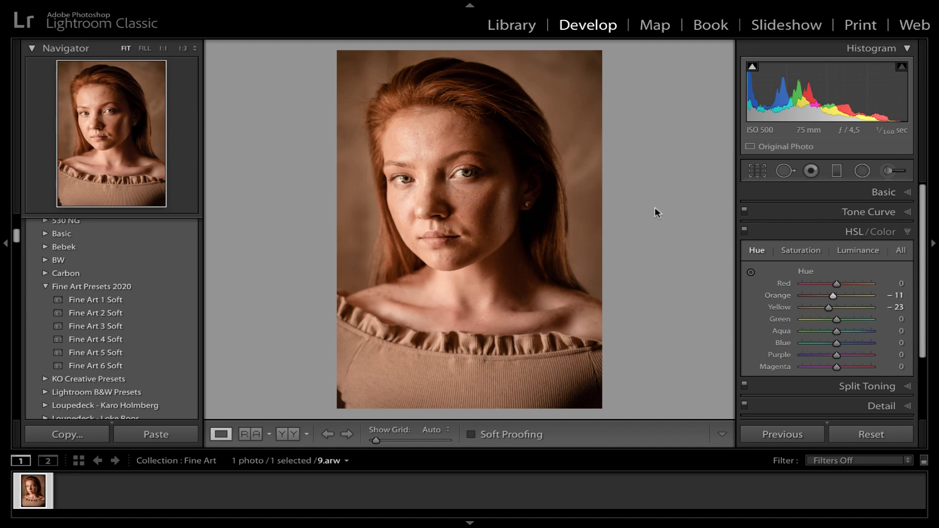
pyautogui.click(796, 251)
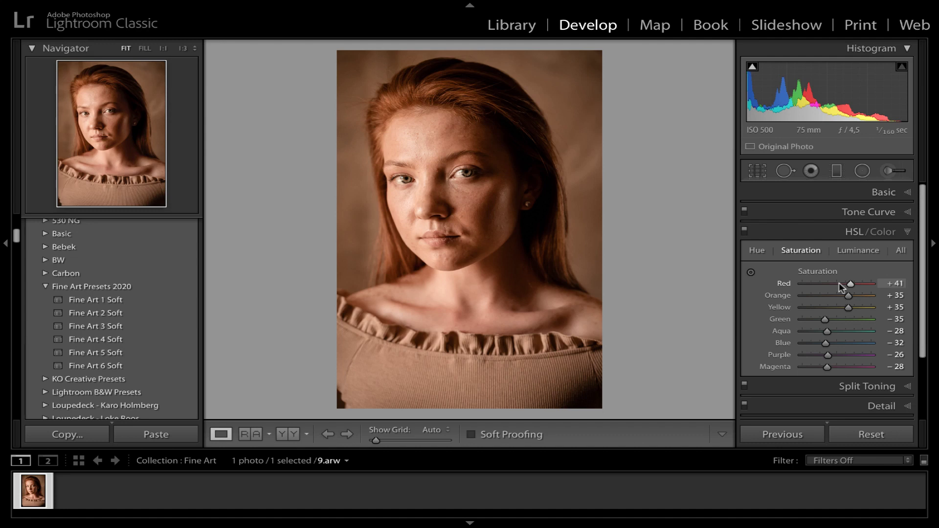
# Set HSL Saturation to Red +8, Orange +6, Yellow +7 and compare Before/After
pyautogui.click(839, 284)
pyautogui.click(839, 296)
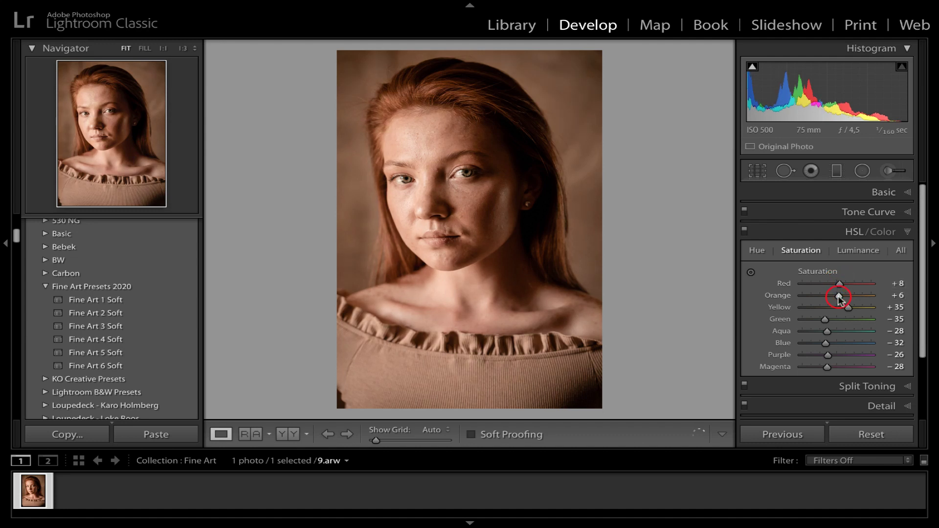
pyautogui.click(840, 307)
pyautogui.press('y')
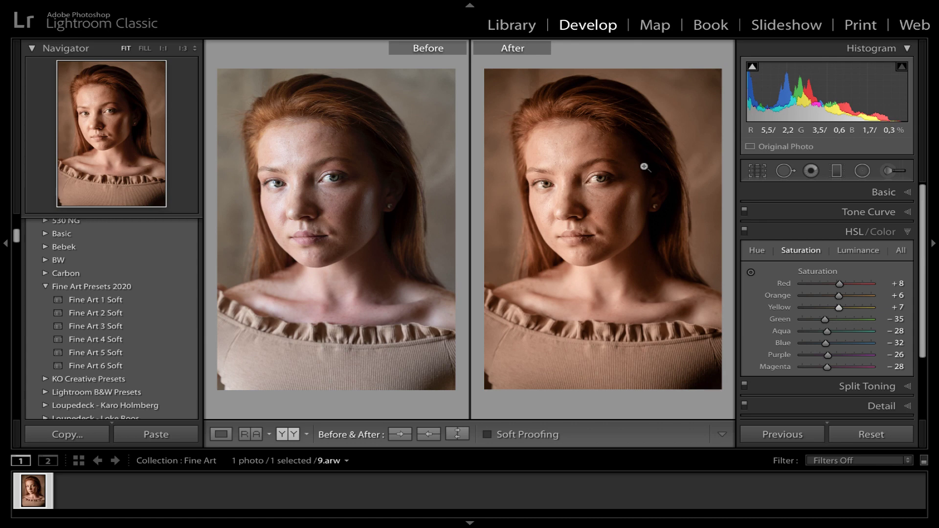
pyautogui.press('y')
pyautogui.press('y')
pyautogui.press('y')
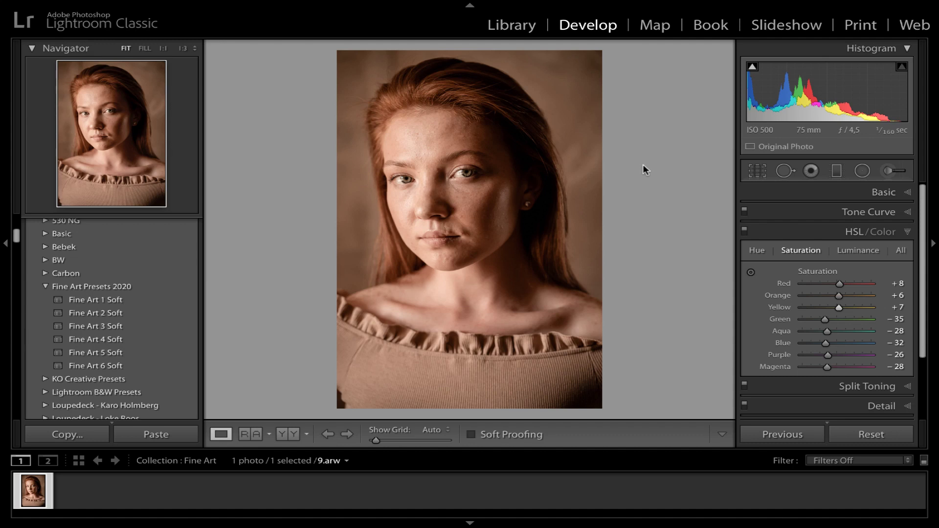
# Set HSL Luminance to Orange +57 and Yellow −22, and reset Red to 0
pyautogui.click(851, 251)
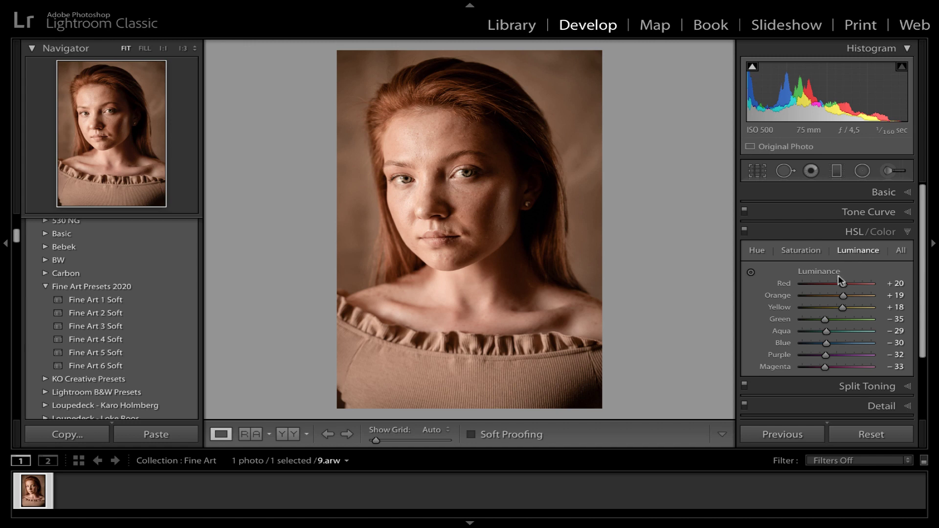
pyautogui.click(842, 296)
pyautogui.moveTo(842, 296)
pyautogui.mouseDown()
pyautogui.moveTo(859, 298)
pyautogui.moveTo(832, 310)
pyautogui.moveTo(830, 285)
pyautogui.moveTo(810, 284)
pyautogui.moveTo(842, 285)
pyautogui.mouseUp()
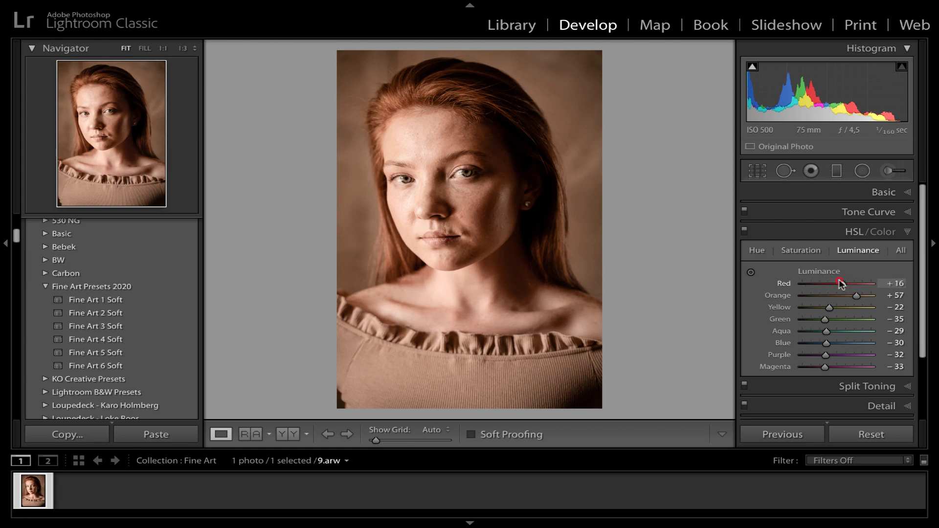
pyautogui.doubleClick(840, 286)
pyautogui.click(907, 233)
# Pick split-tone colours: highlights hue 26, saturation 11; shadows hue 65, saturation 26
pyautogui.click(865, 252)
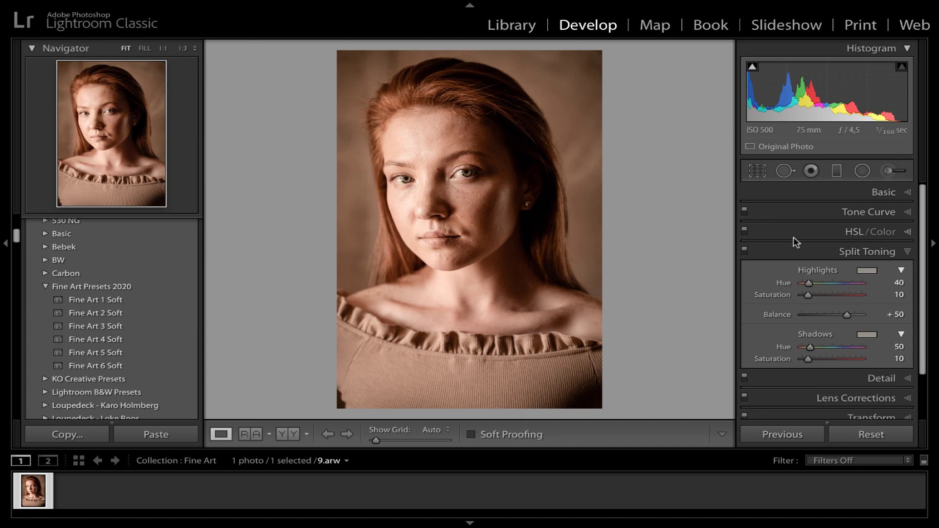
pyautogui.click(862, 270)
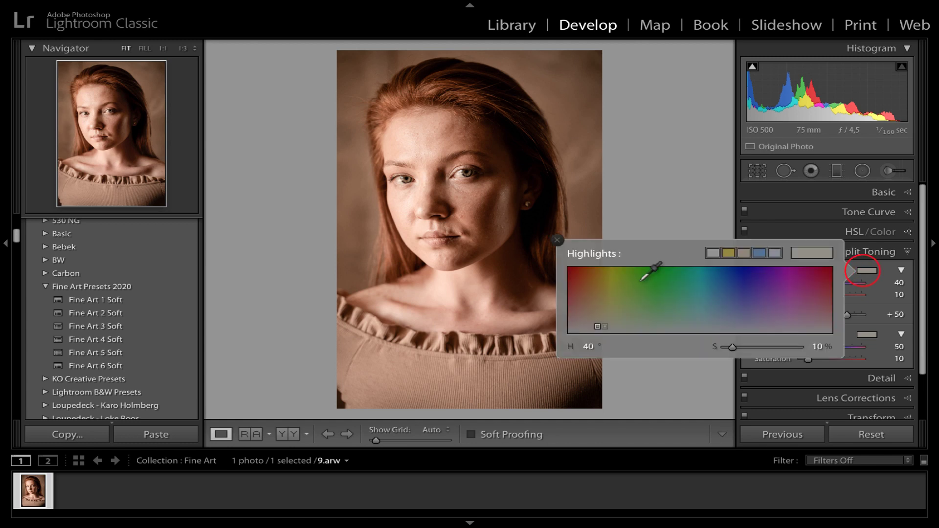
pyautogui.moveTo(596, 318)
pyautogui.mouseDown()
pyautogui.moveTo(597, 304)
pyautogui.moveTo(586, 325)
pyautogui.mouseUp()
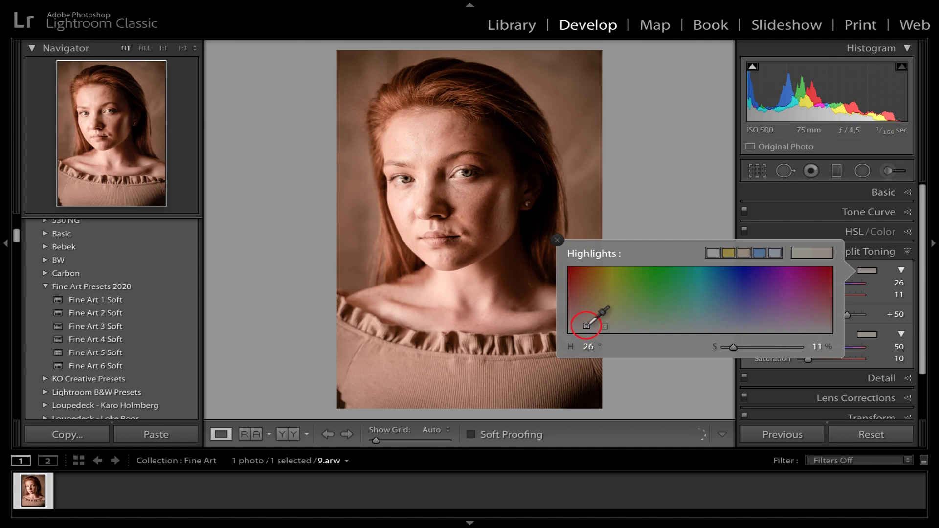
pyautogui.moveTo(617, 385); pyautogui.dragTo(615, 378)
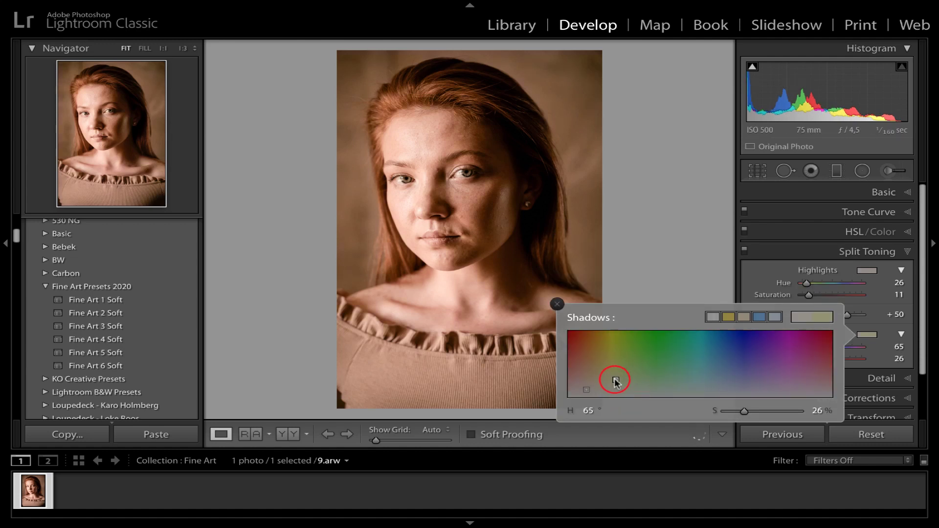
pyautogui.click(557, 305)
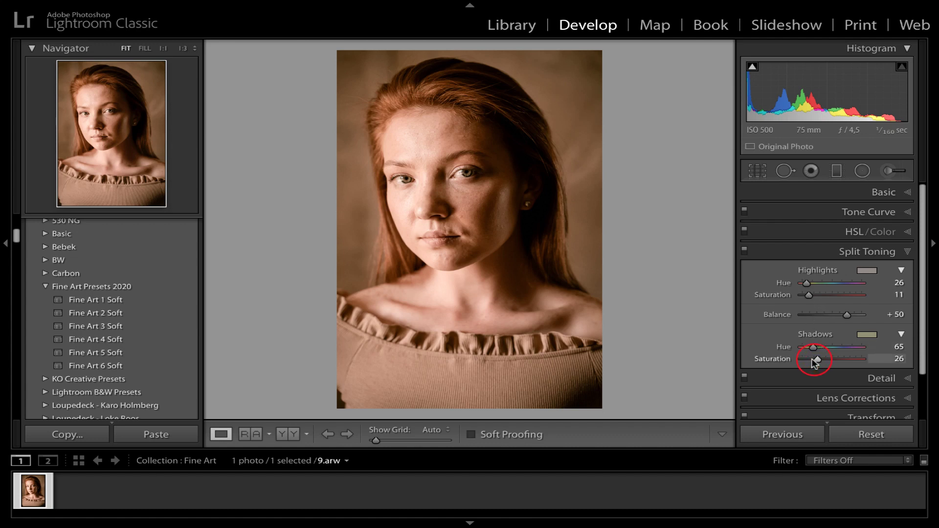
# Lower Shadows Saturation to 22, set Balance to +31, and compare Before/After
pyautogui.moveTo(808, 360); pyautogui.dragTo(816, 363)
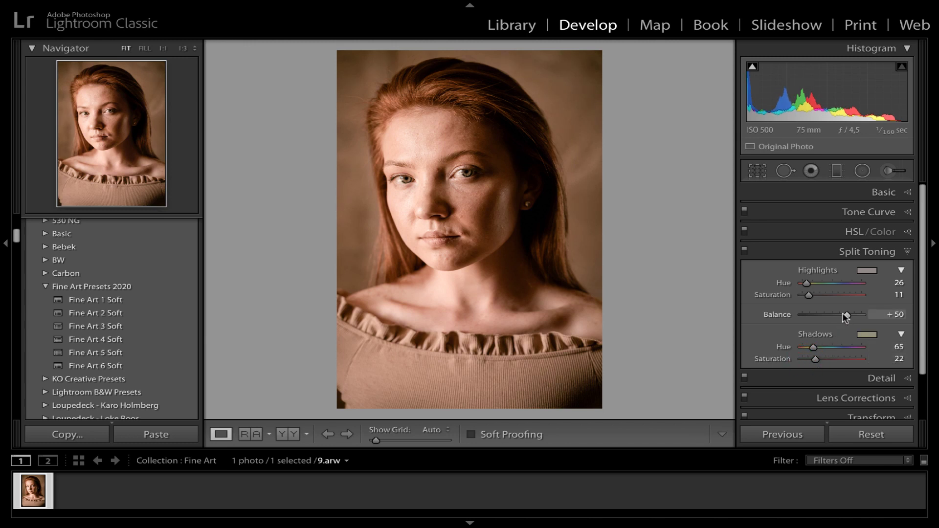
pyautogui.moveTo(846, 316); pyautogui.dragTo(842, 316)
pyautogui.press('y')
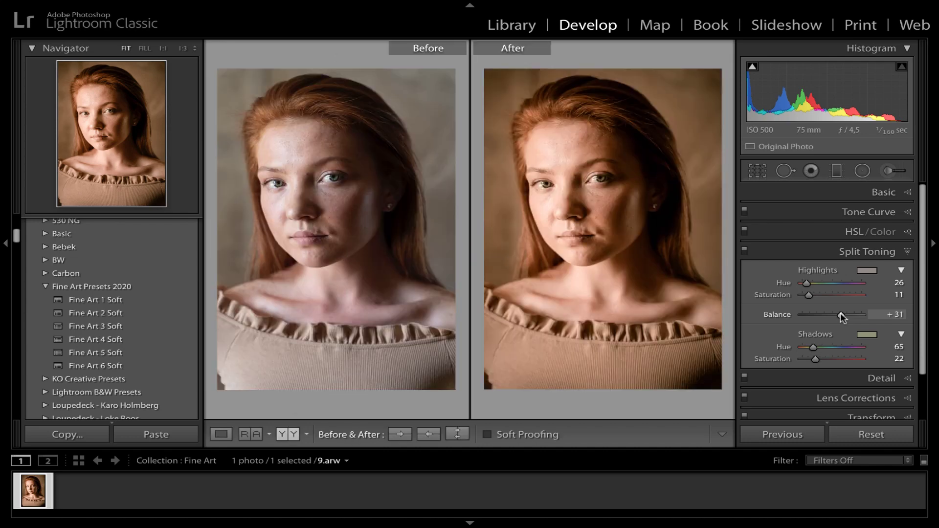
pyautogui.press('y')
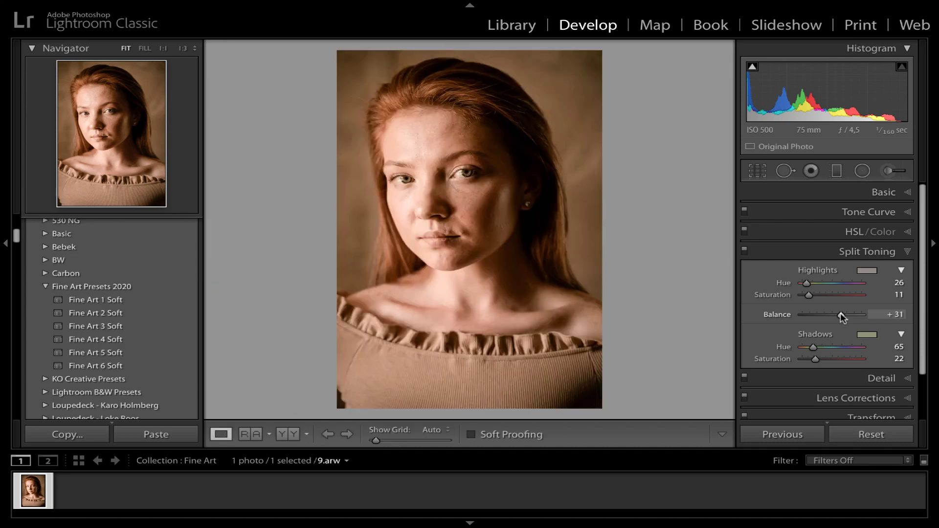
pyautogui.click(852, 252)
# With the Detail preview on the eye, raise sharpening Masking from 0 to 66
pyautogui.click(860, 271)
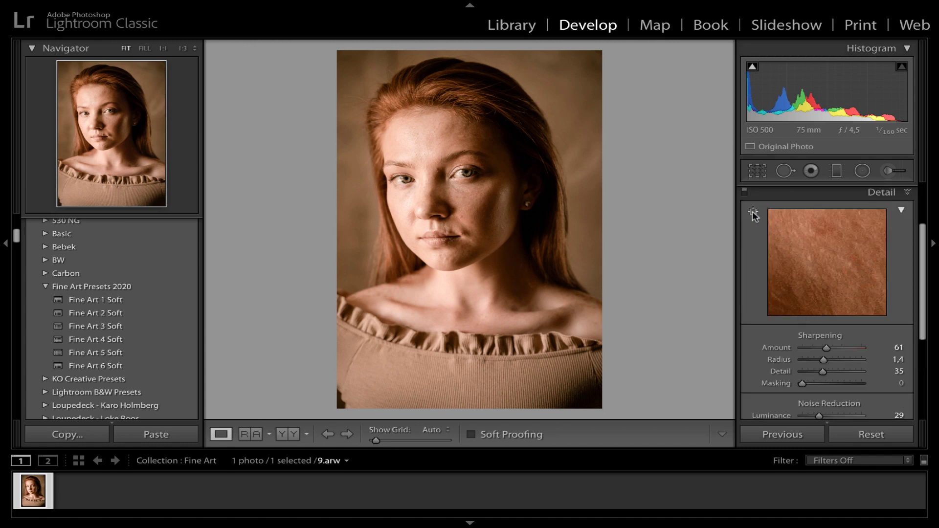
pyautogui.click(752, 212)
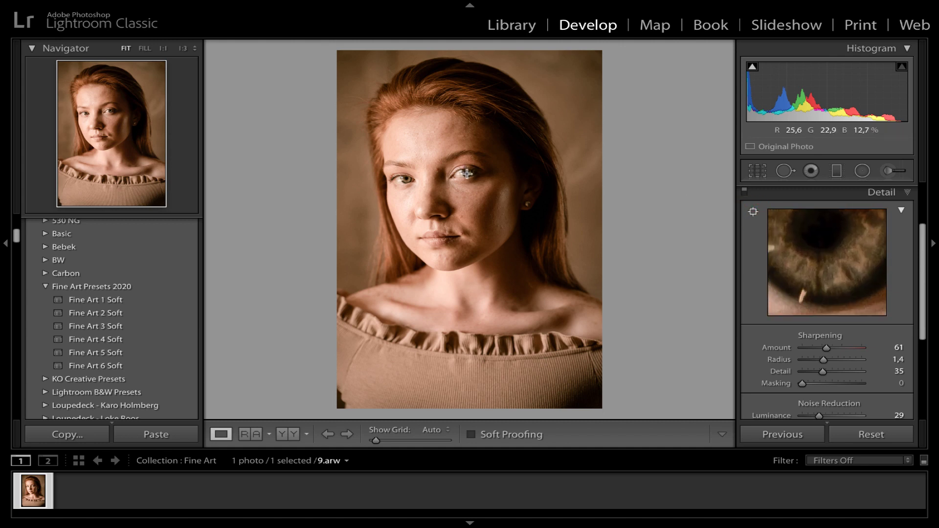
pyautogui.click(467, 174)
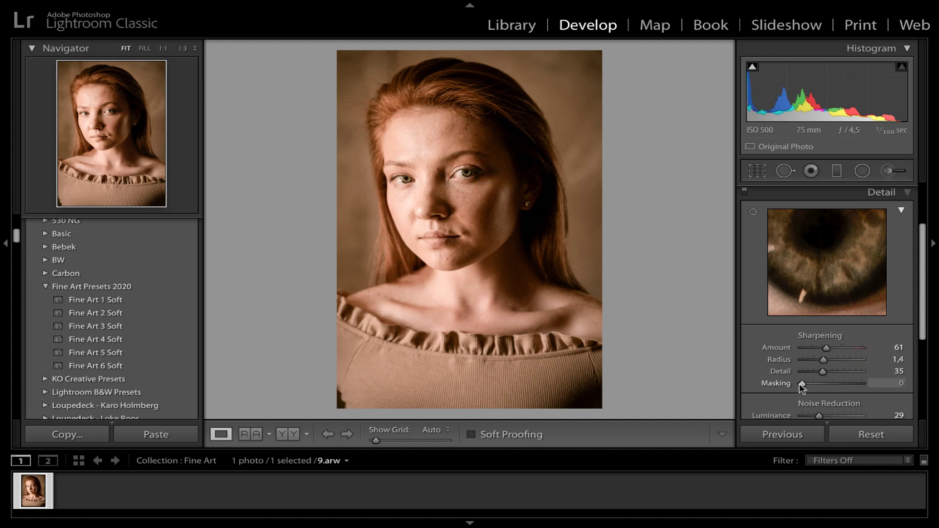
pyautogui.moveTo(801, 383); pyautogui.dragTo(842, 386)
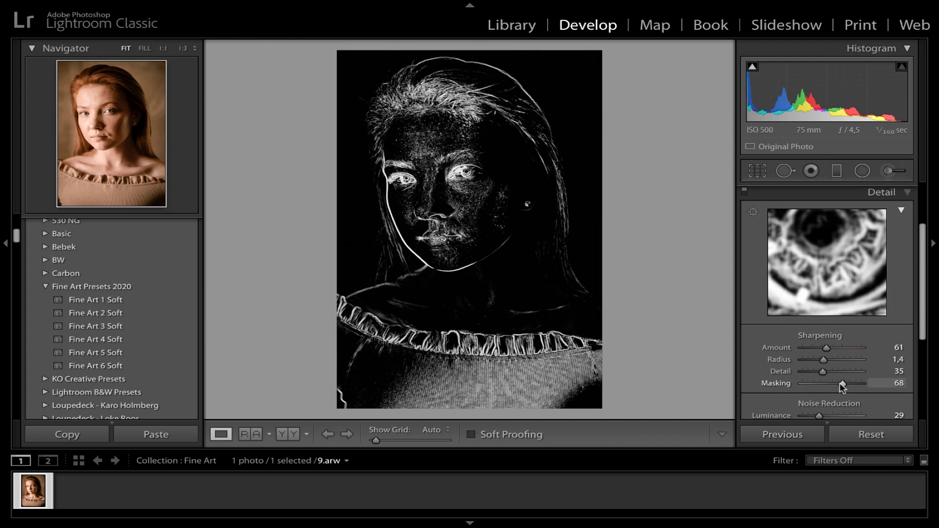
pyautogui.moveTo(843, 386); pyautogui.dragTo(838, 384)
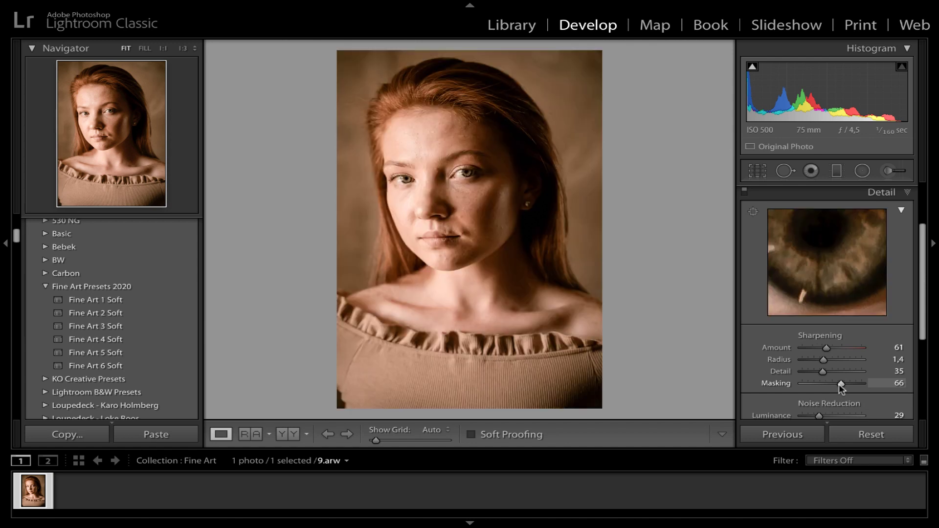
pyautogui.click(922, 300)
pyautogui.moveTo(922, 300); pyautogui.dragTo(919, 394)
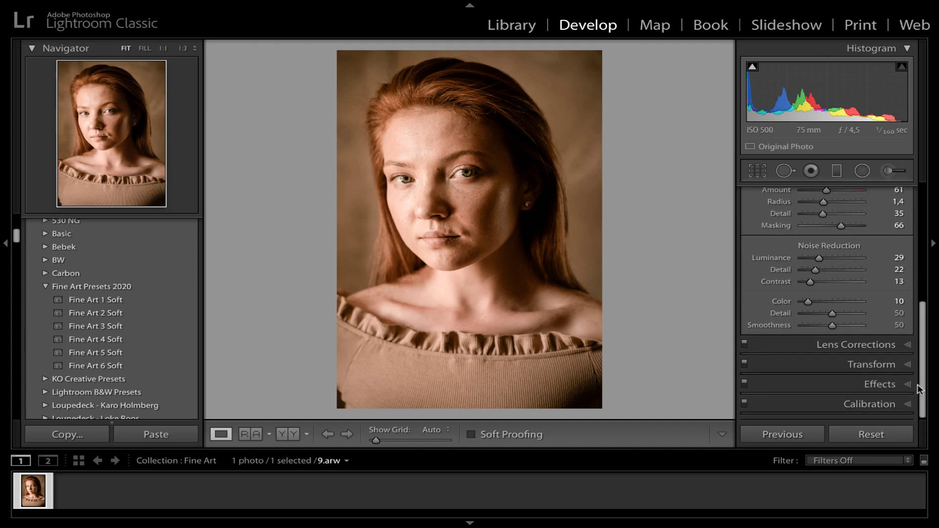
# Enable chromatic aberration removal and profile lens corrections, compare them on/off, then collapse Lens Corrections
pyautogui.click(876, 345)
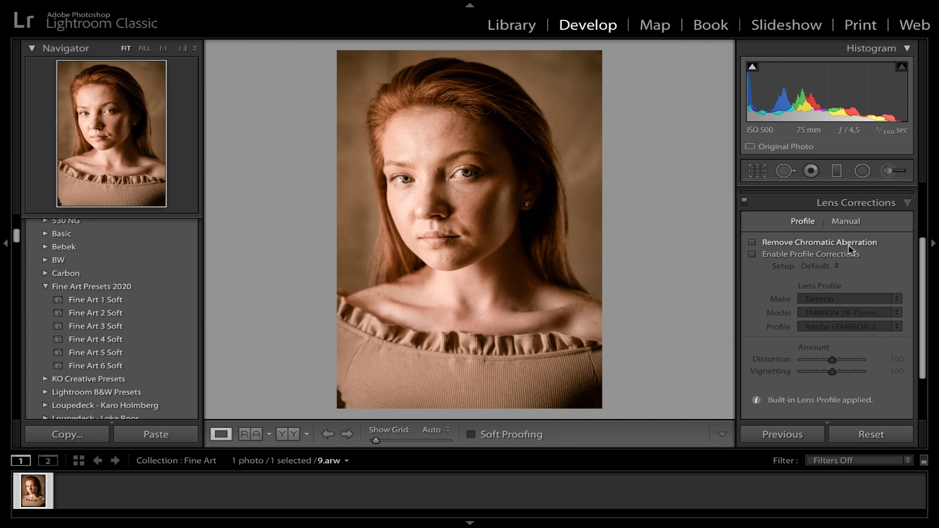
pyautogui.click(842, 243)
pyautogui.click(827, 255)
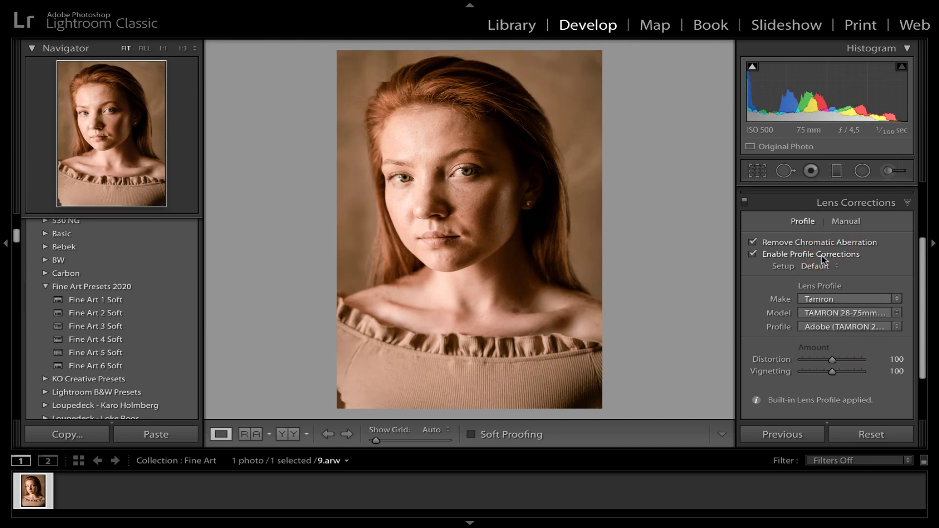
pyautogui.click(821, 254)
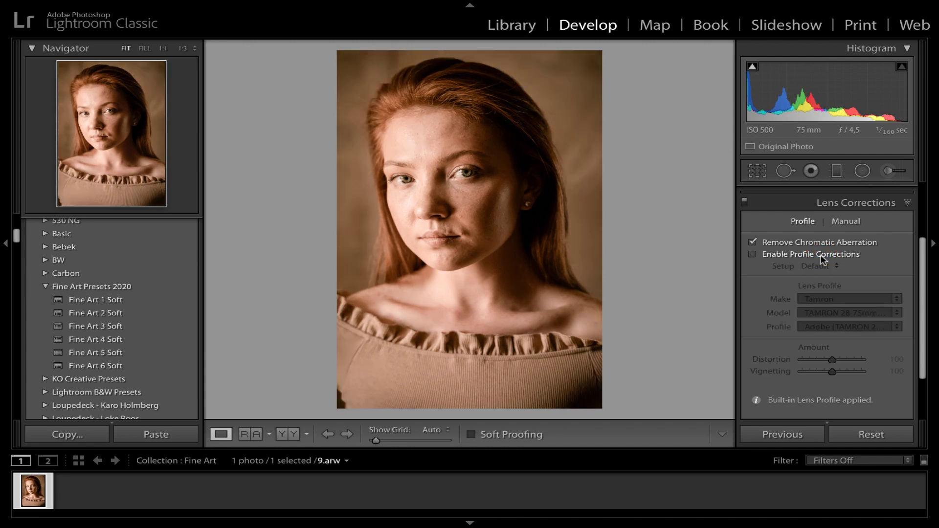
pyautogui.click(824, 259)
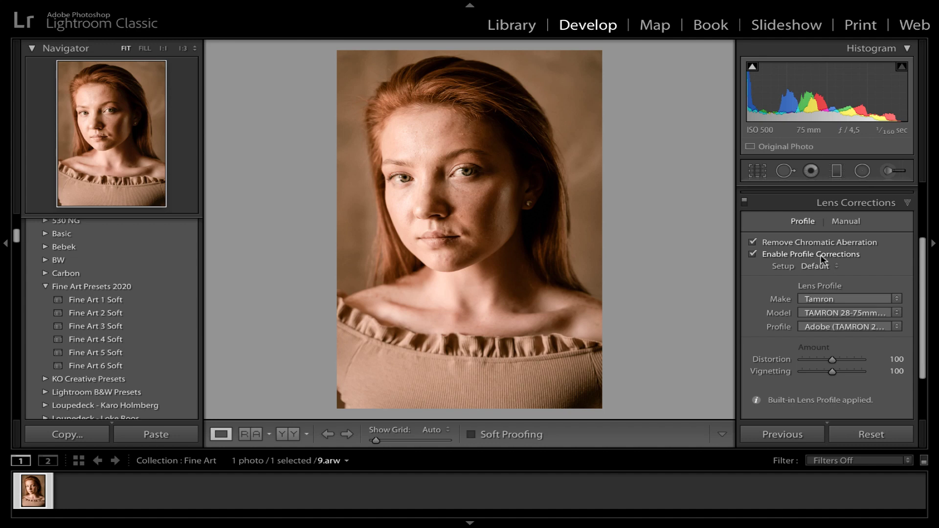
pyautogui.click(824, 259)
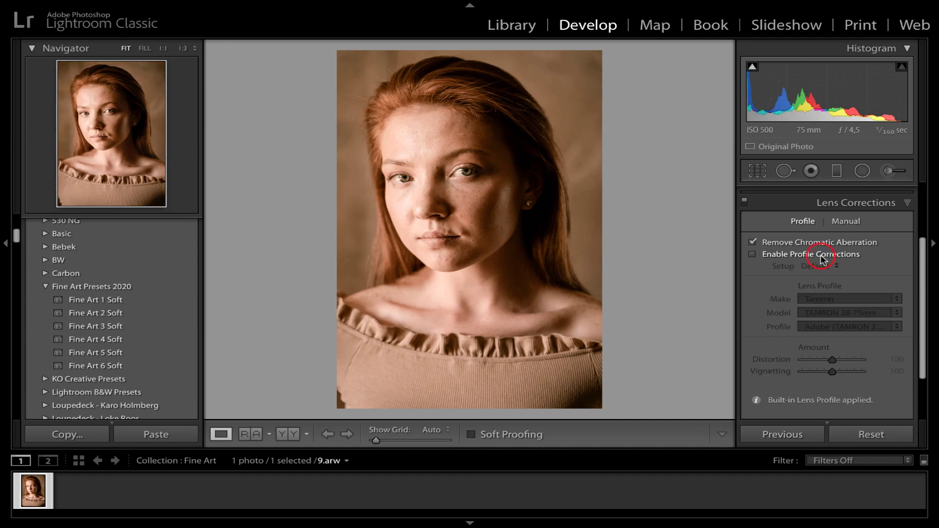
pyautogui.click(824, 259)
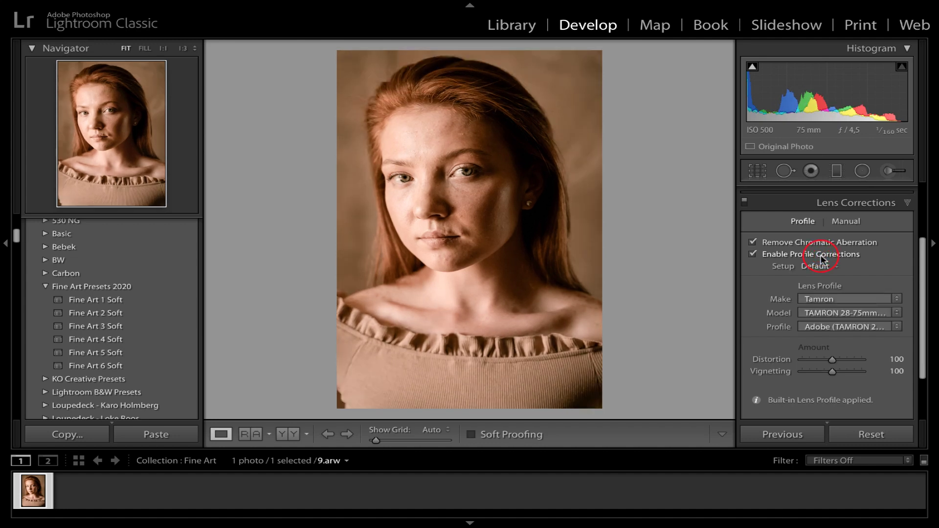
pyautogui.click(907, 203)
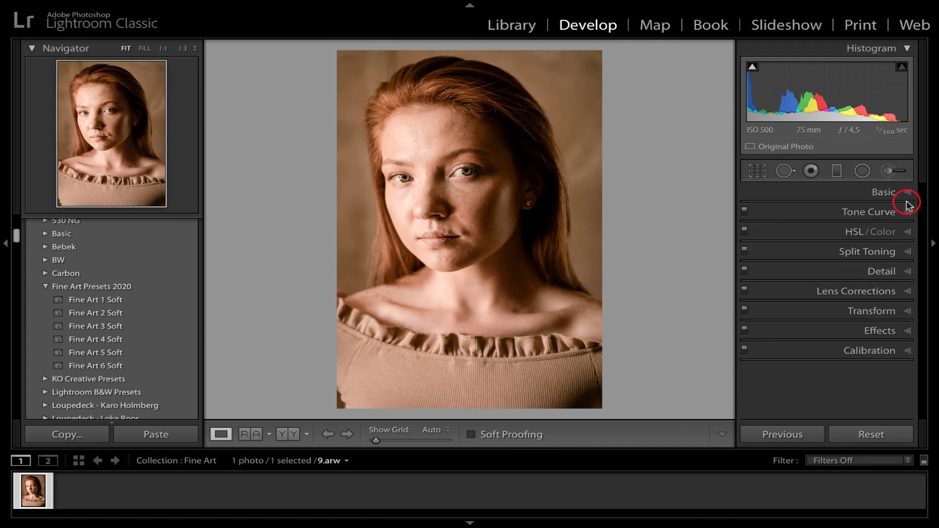
# Set the Effects post-crop vignette Amount from -20 to -43, then collapse the Effects panel
pyautogui.click(865, 335)
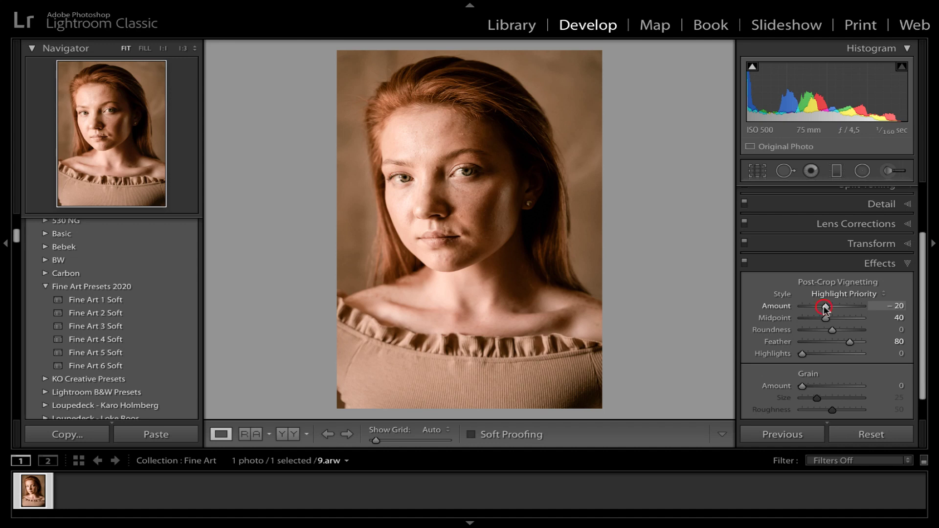
pyautogui.moveTo(826, 307); pyautogui.dragTo(822, 307)
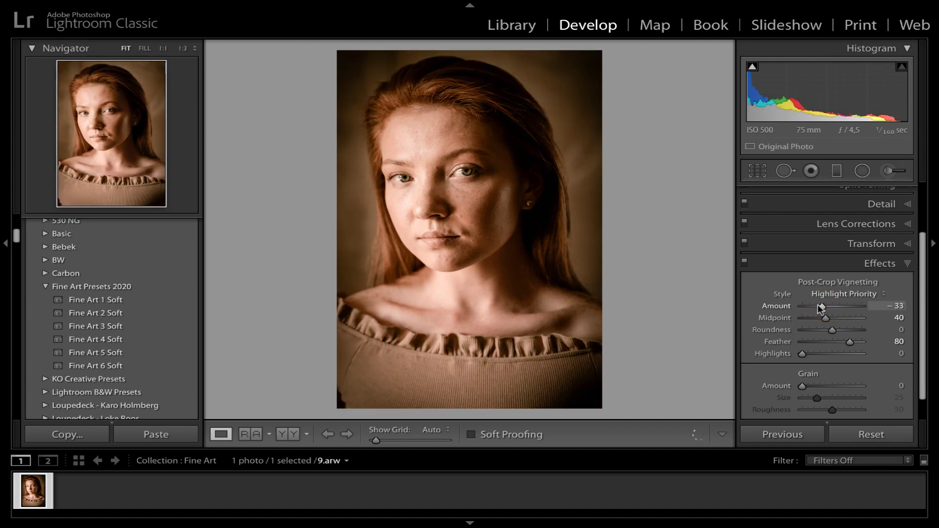
pyautogui.moveTo(819, 304); pyautogui.dragTo(819, 305)
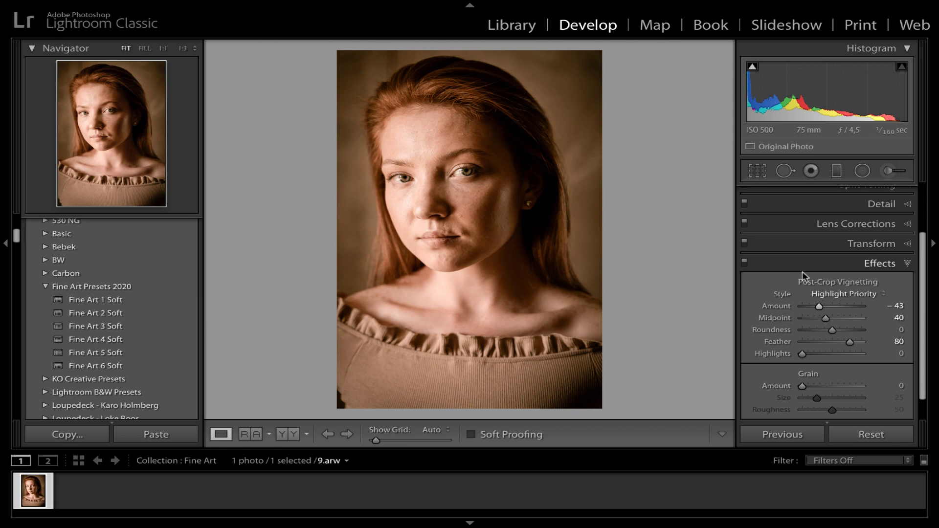
pyautogui.click(888, 265)
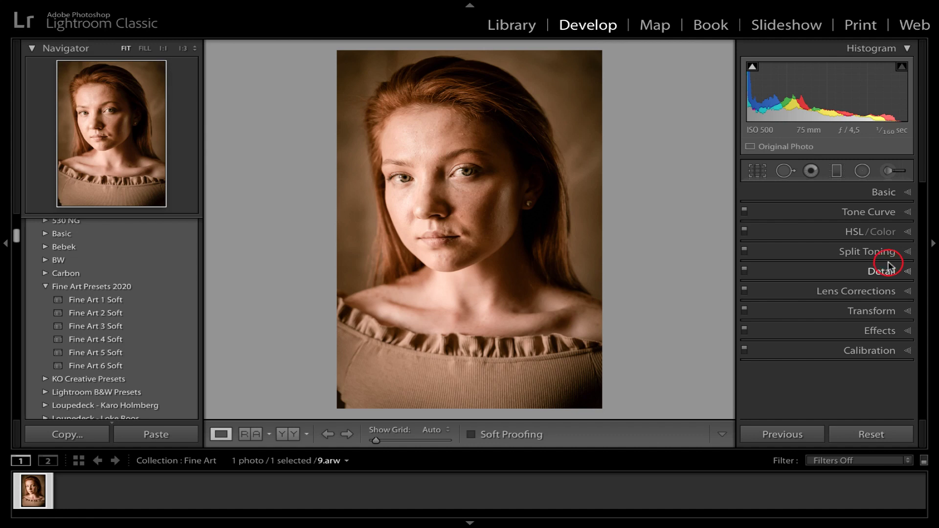
pyautogui.click(850, 331)
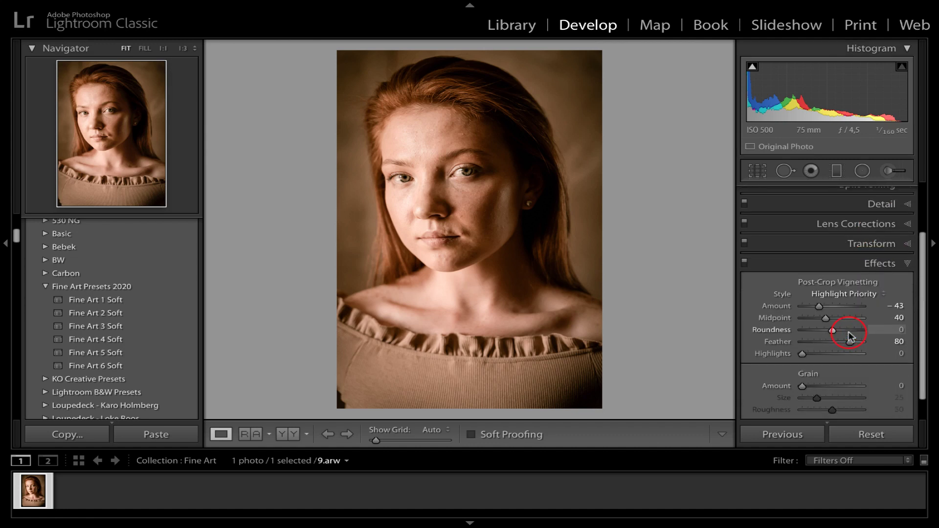
pyautogui.click(886, 264)
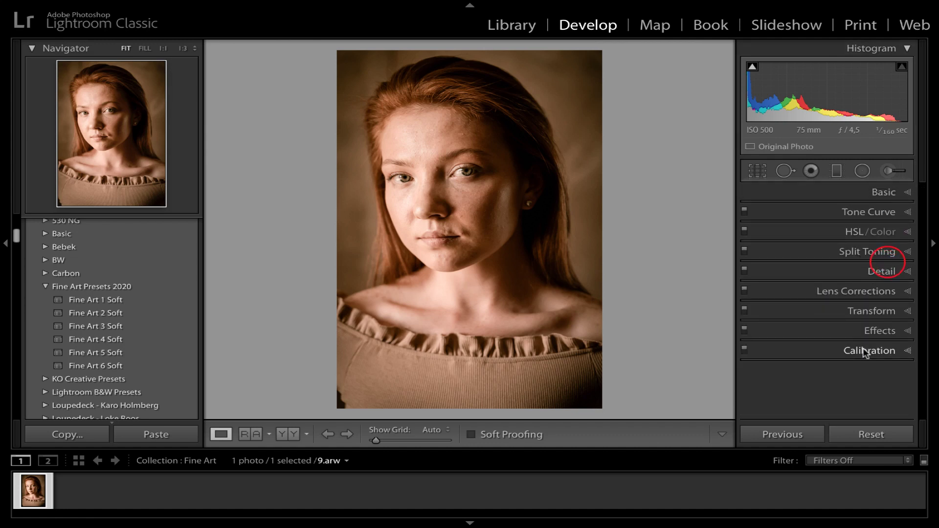
# In Calibration, set Red Primary Saturation to -10
pyautogui.click(862, 350)
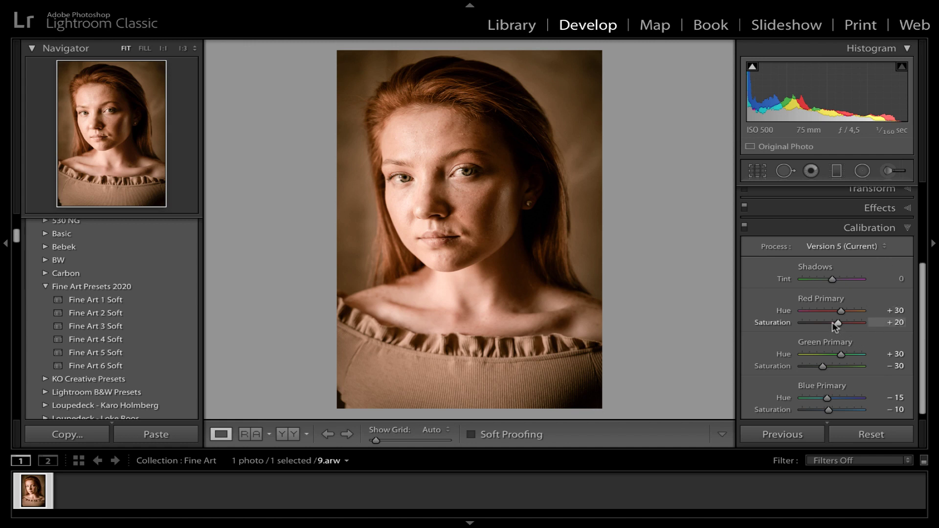
pyautogui.moveTo(834, 324); pyautogui.dragTo(831, 325)
pyautogui.press('0')
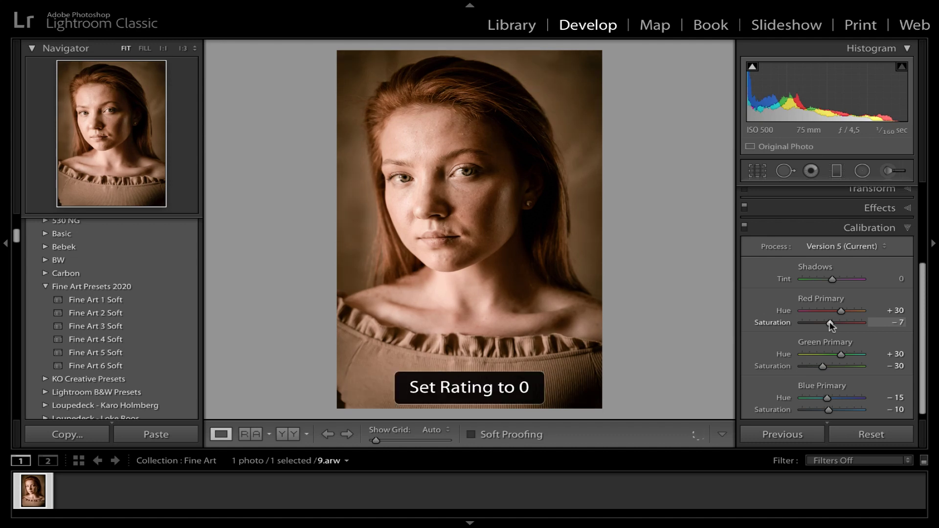
pyautogui.click(899, 322)
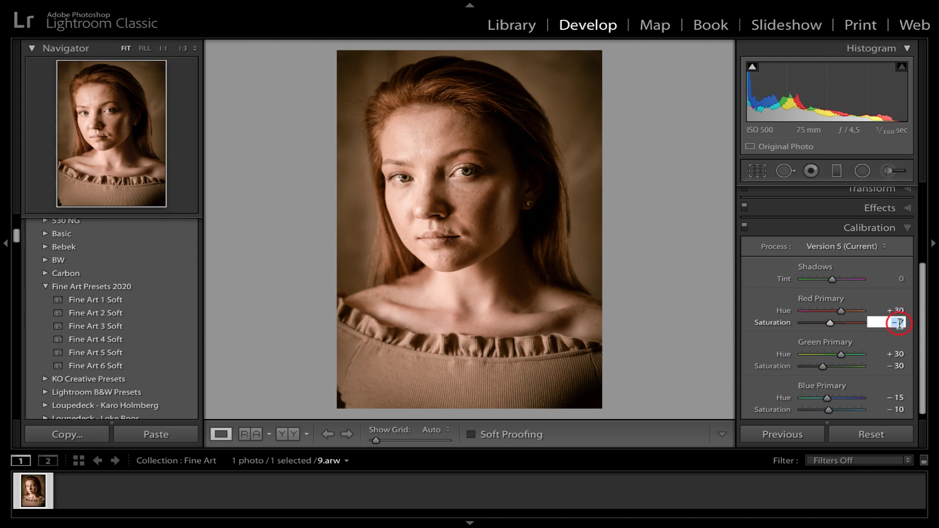
pyautogui.write('-10')
pyautogui.click(763, 302)
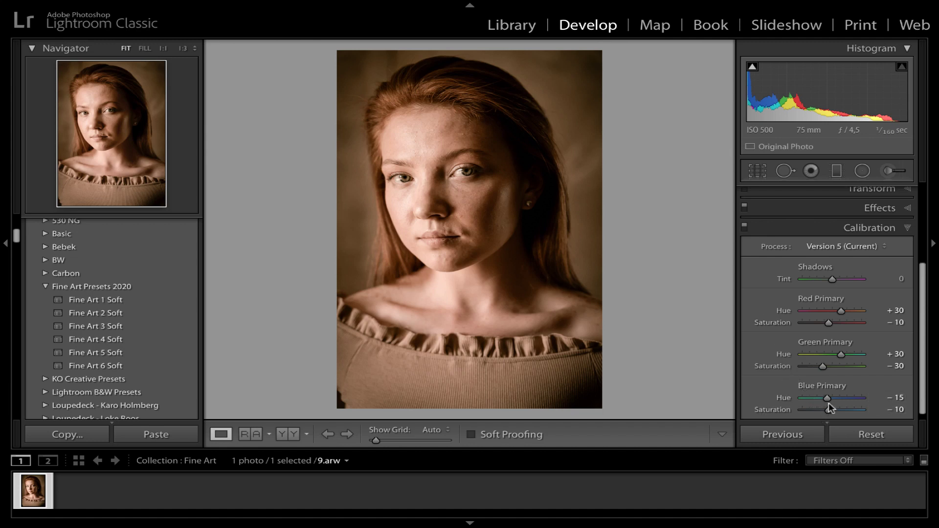
# Set Blue Primary Saturation to -2 and compare Before/After with Y
pyautogui.moveTo(829, 410); pyautogui.dragTo(832, 410)
pyautogui.press('y')
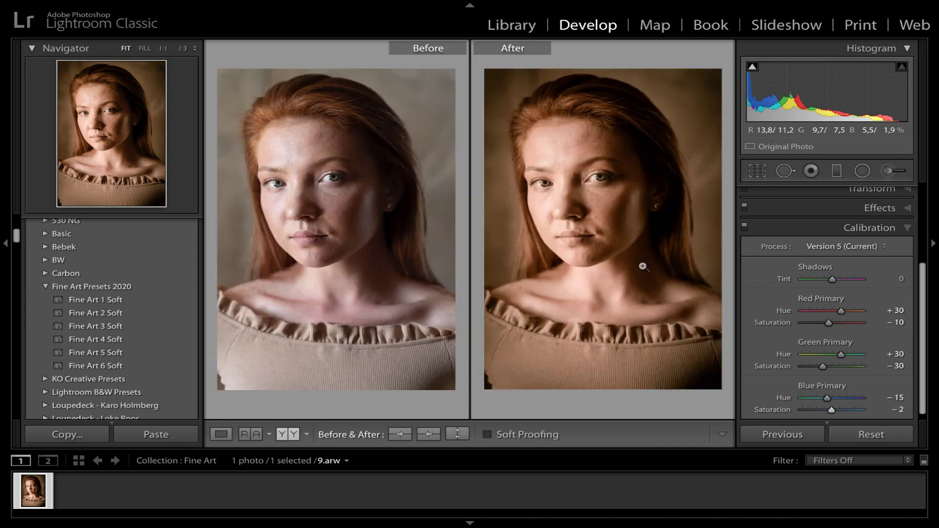
pyautogui.press('y')
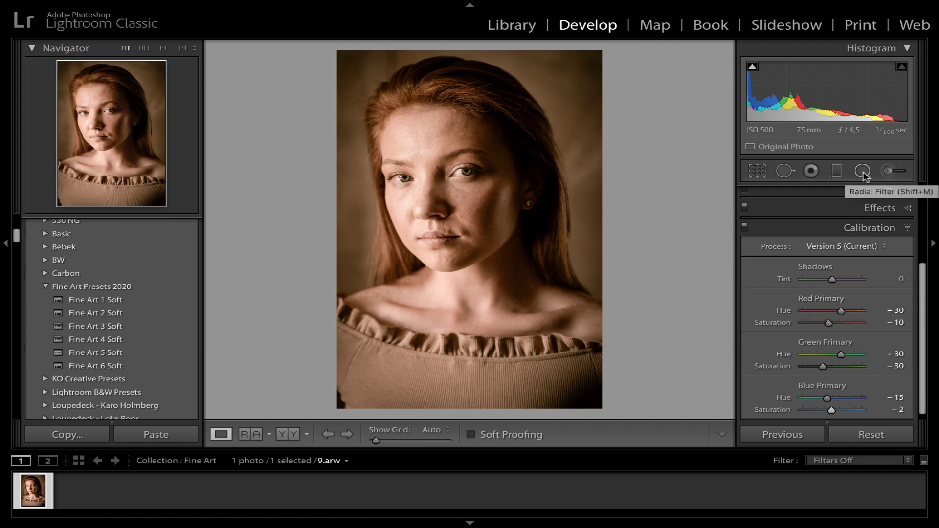
# Draw a reset radial filter and position it over the whole face
pyautogui.click(862, 171)
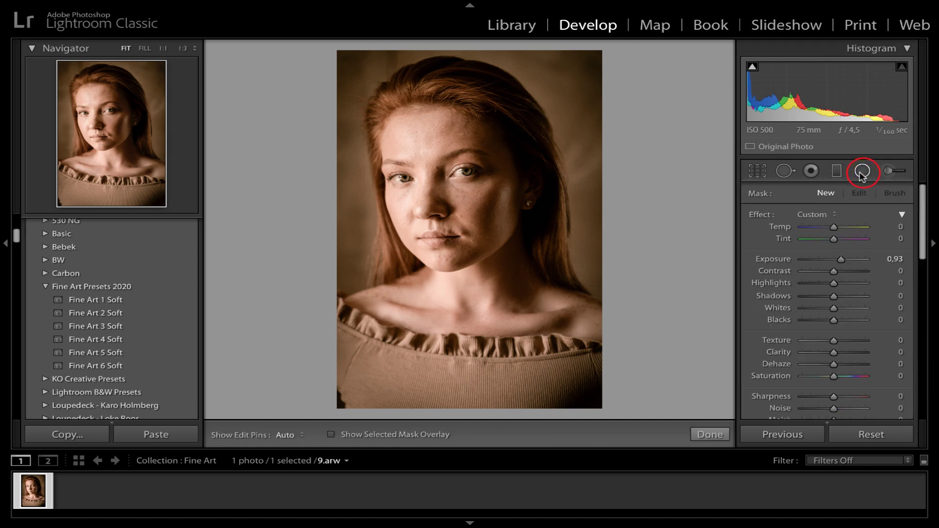
pyautogui.doubleClick(763, 215)
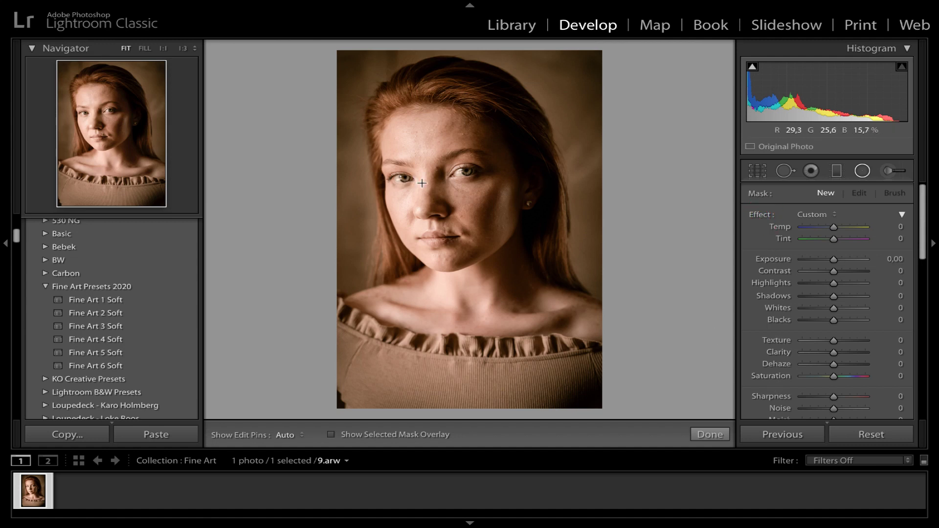
pyautogui.moveTo(428, 200)
pyautogui.mouseDown()
pyautogui.moveTo(485, 253)
pyautogui.moveTo(497, 284)
pyautogui.mouseUp()
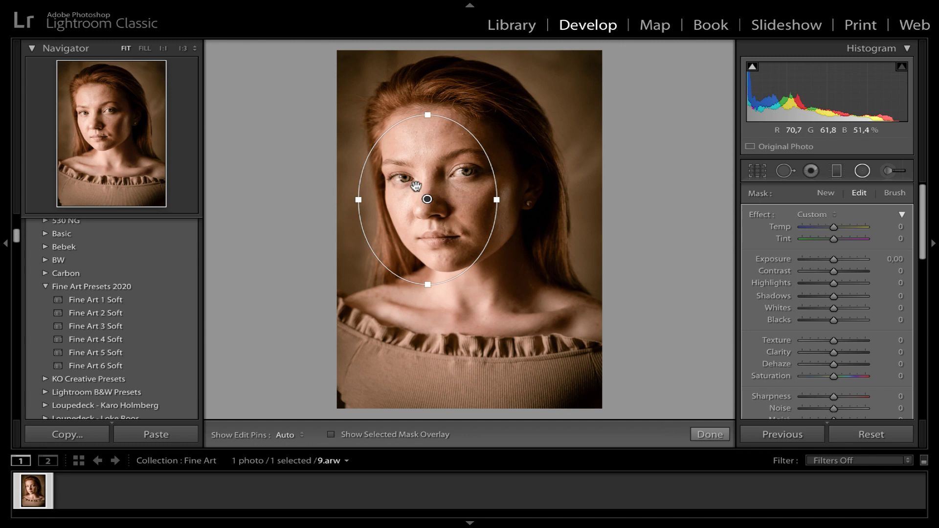
pyautogui.moveTo(426, 197); pyautogui.dragTo(440, 185)
pyautogui.moveTo(372, 185); pyautogui.dragTo(368, 186)
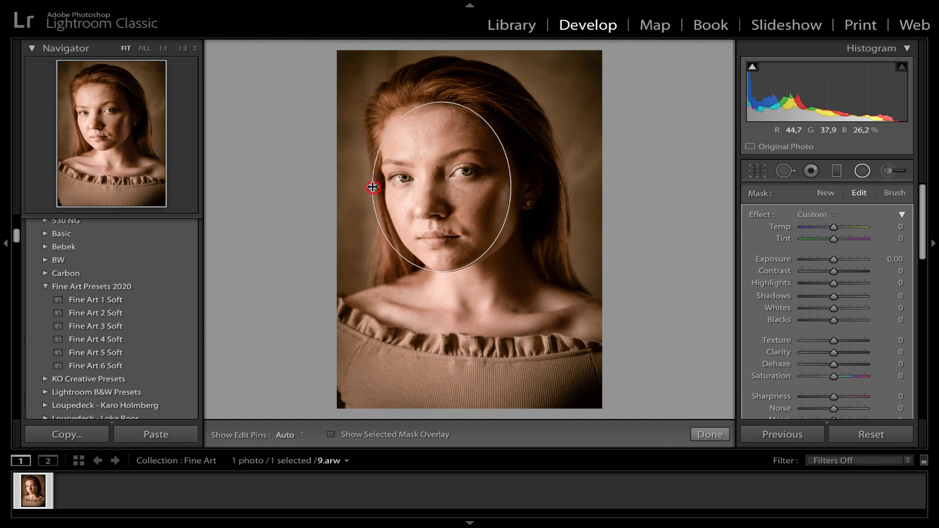
pyautogui.moveTo(447, 136); pyautogui.dragTo(452, 135)
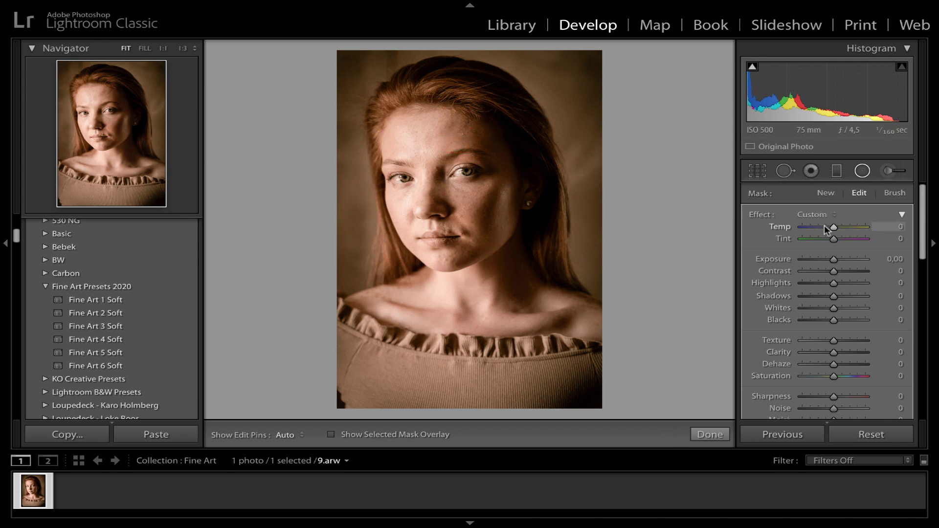
# Give the face filter Exposure 0,33 and reduced saturation (-11)
pyautogui.click(826, 228)
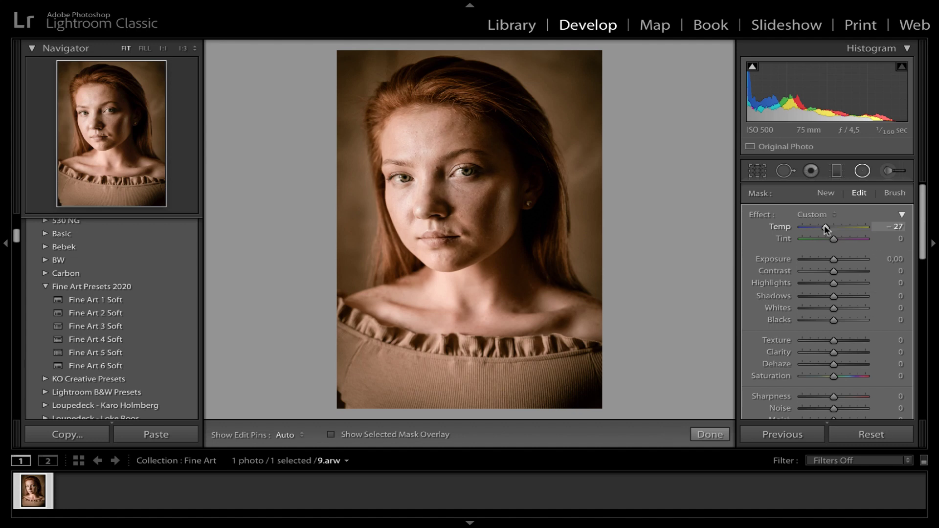
pyautogui.hotkey('ctrl', 'z')
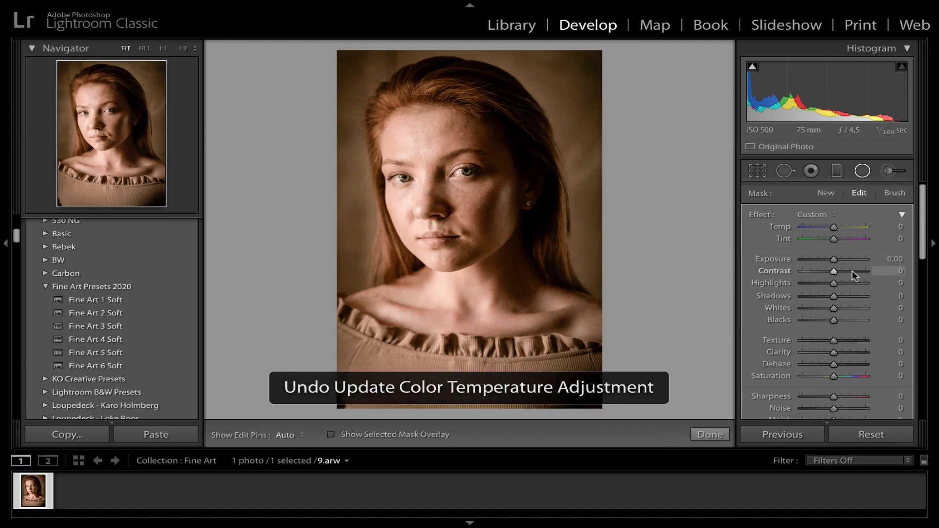
pyautogui.click(841, 258)
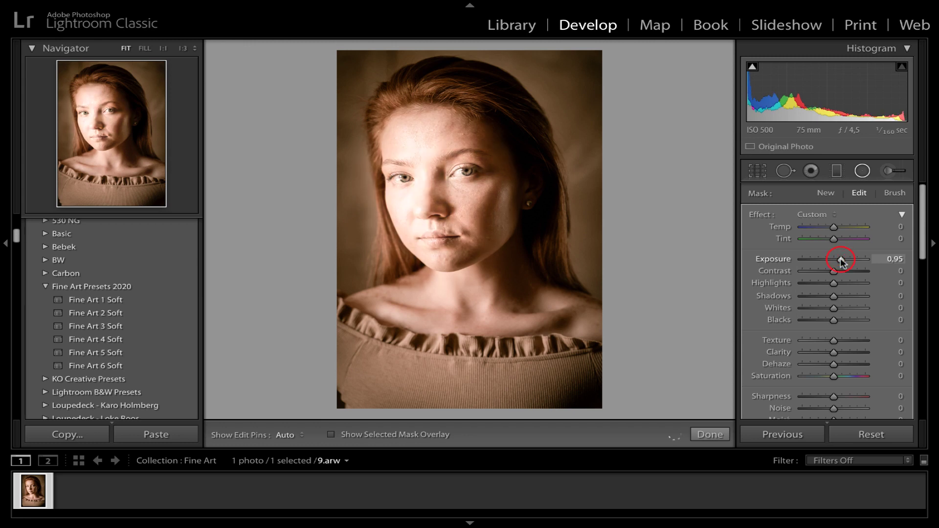
pyautogui.moveTo(840, 262); pyautogui.dragTo(838, 262)
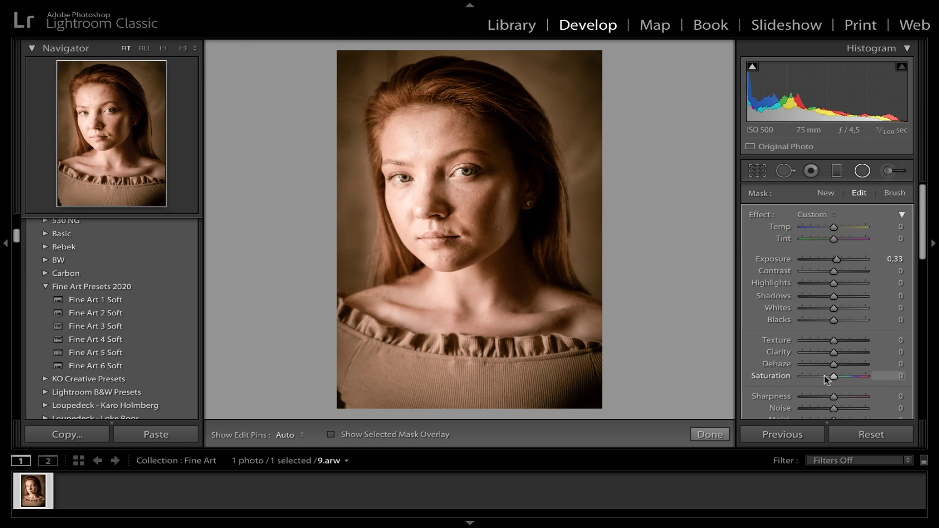
pyautogui.moveTo(834, 377)
pyautogui.mouseDown()
pyautogui.moveTo(826, 377)
pyautogui.moveTo(835, 377)
pyautogui.mouseUp()
# Lower the filter's Clarity to -18 and Texture to -24, with Feather 77
pyautogui.scroll(-3, 876, 338)
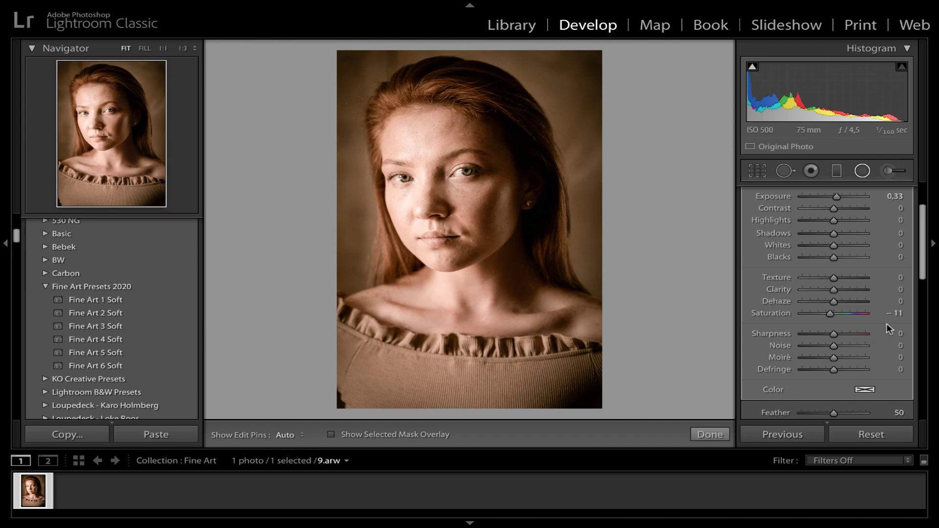
pyautogui.click(830, 288)
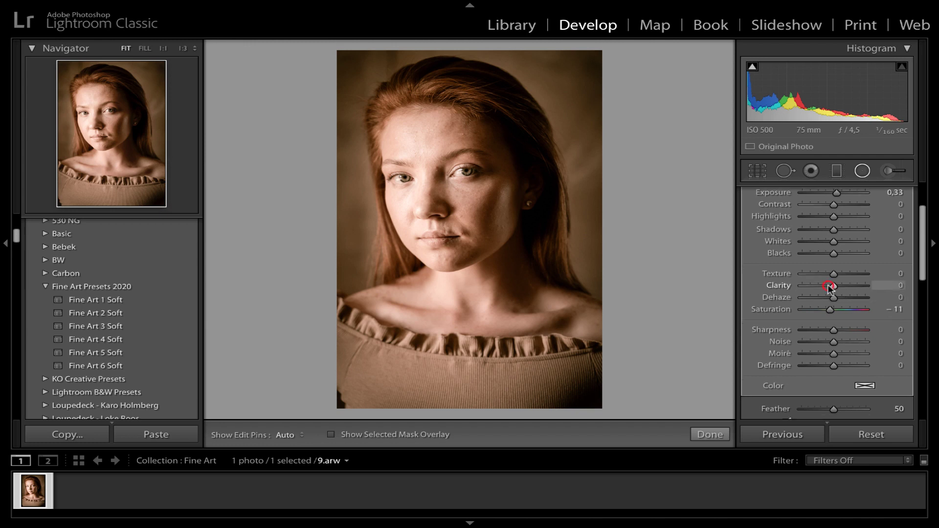
pyautogui.moveTo(831, 288); pyautogui.dragTo(826, 277)
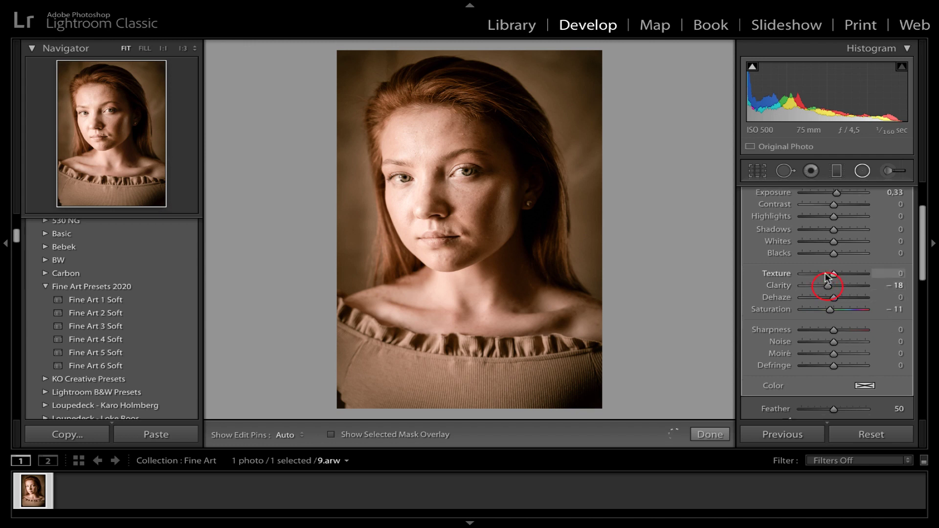
pyautogui.click(826, 274)
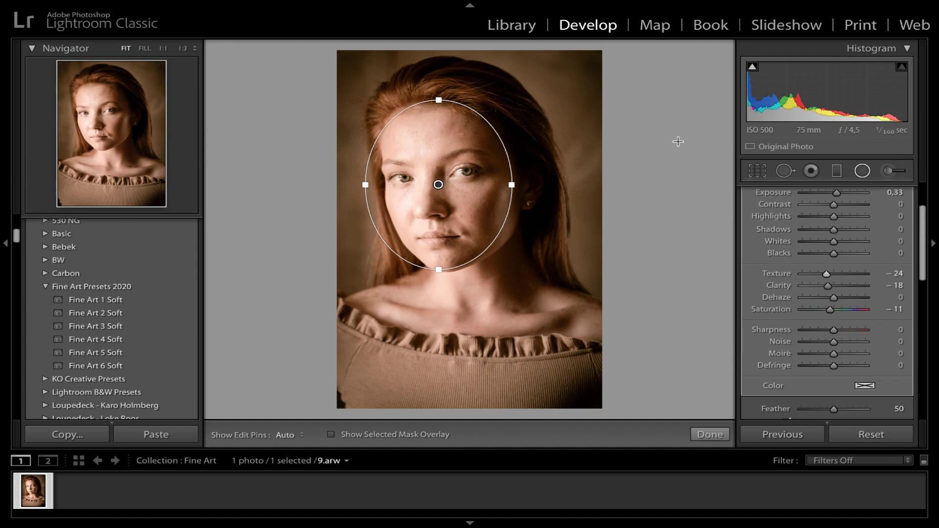
pyautogui.scroll(-3, 854, 361)
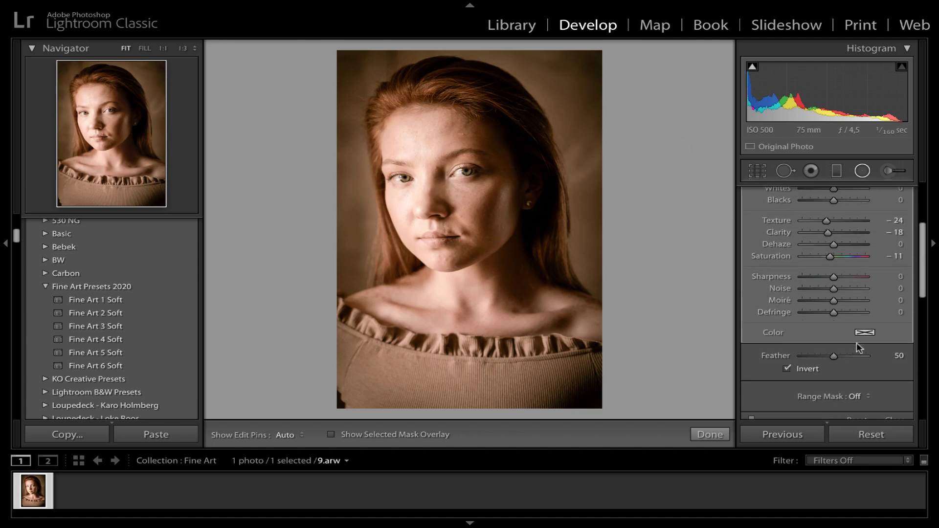
pyautogui.click(852, 356)
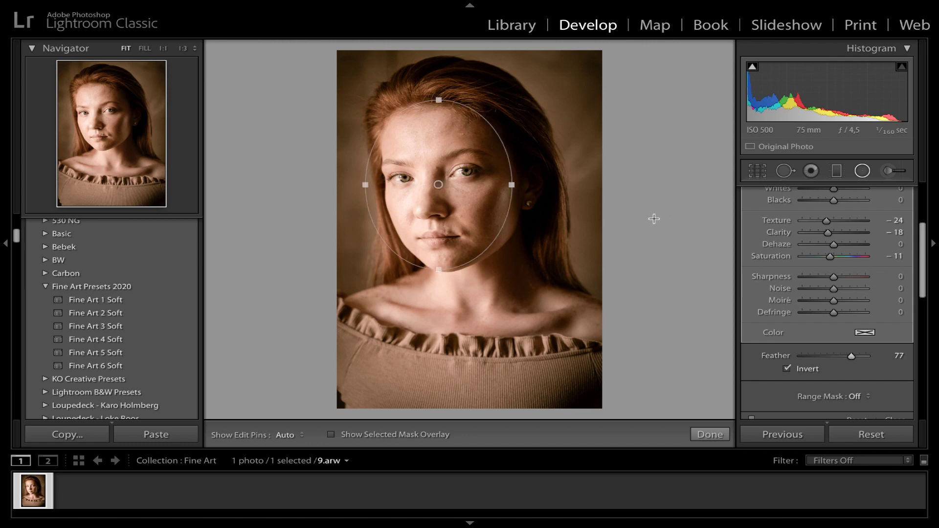
pyautogui.moveTo(469, 229)
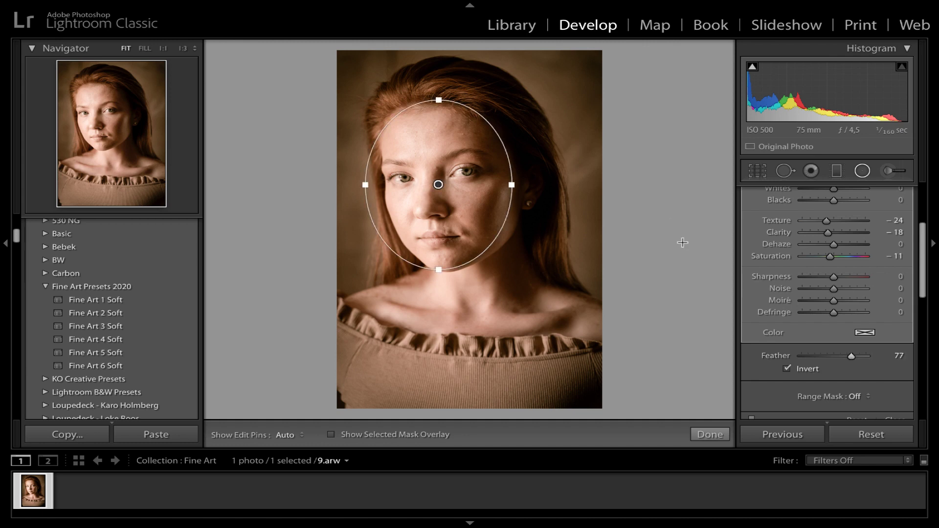
# Toggle the mask overlay to check the face coverage, then finish the radial filter
pyautogui.scroll(-3, 862, 326)
pyautogui.scroll(2, 863, 326)
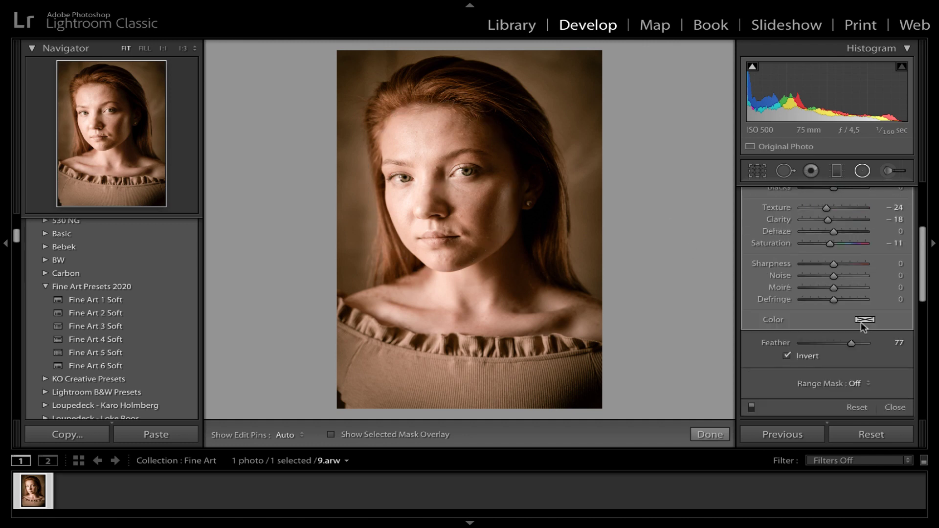
pyautogui.scroll(3, 862, 326)
pyautogui.scroll(2, 862, 326)
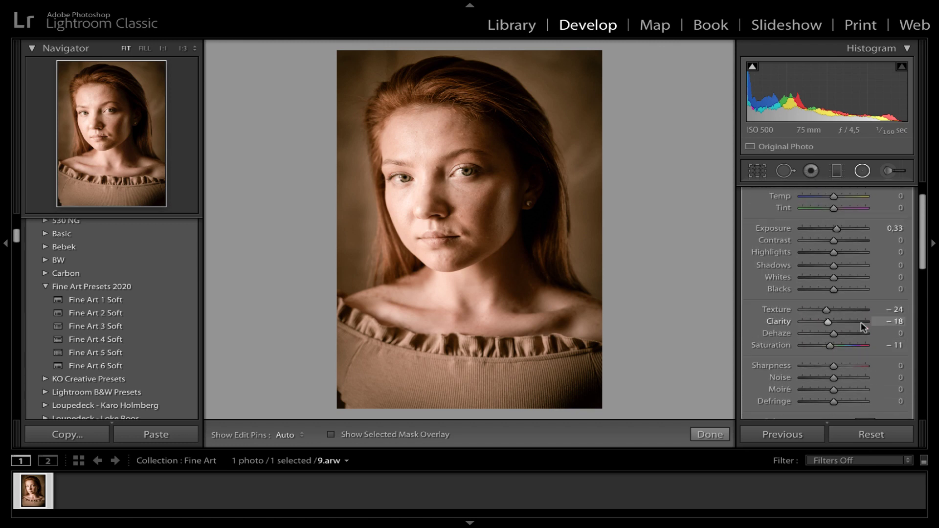
pyautogui.click(332, 435)
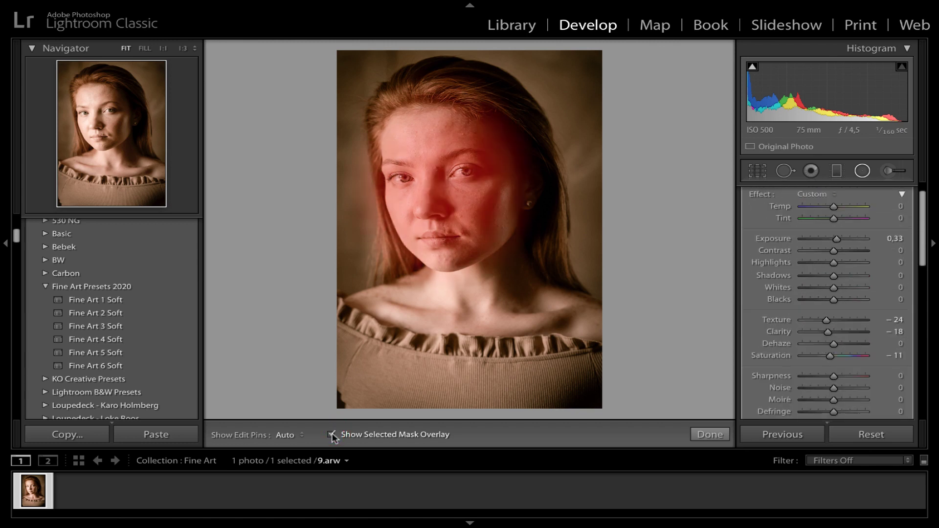
pyautogui.click(332, 435)
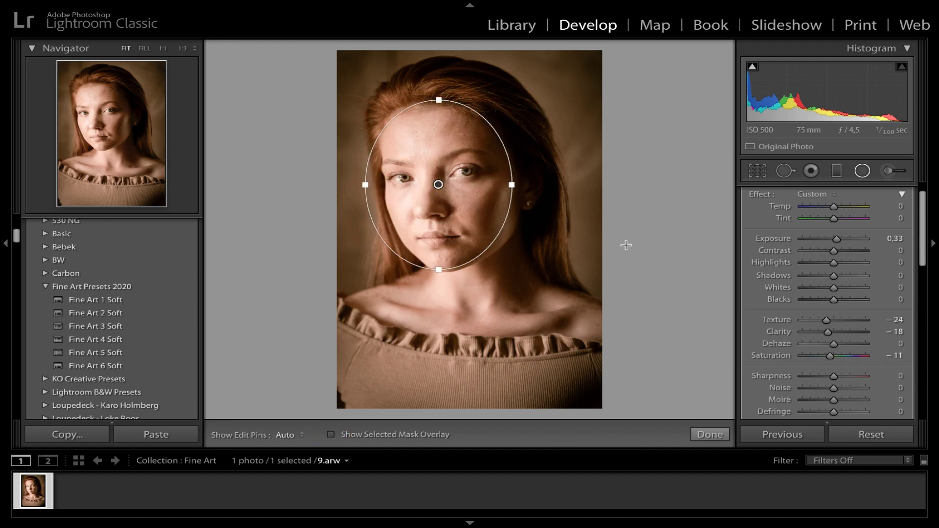
pyautogui.click(704, 435)
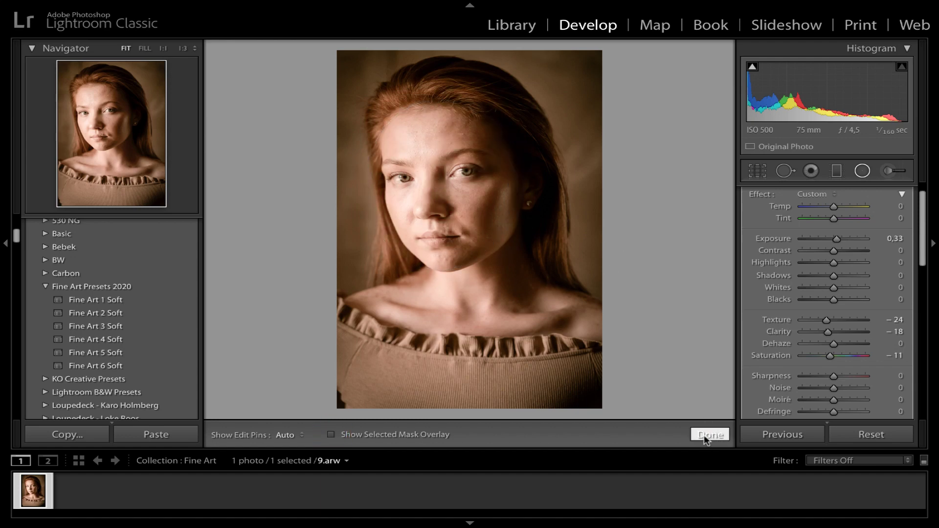
# Zoom 1:1 on the eye and set an Adjustment Brush to Texture 41, Clarity 24, Sharpness 26
pyautogui.click(459, 170)
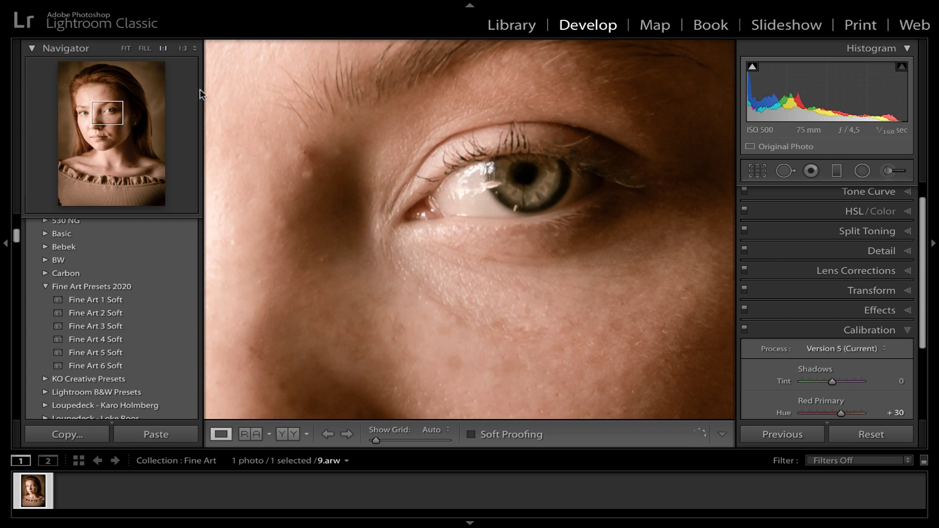
pyautogui.click(889, 171)
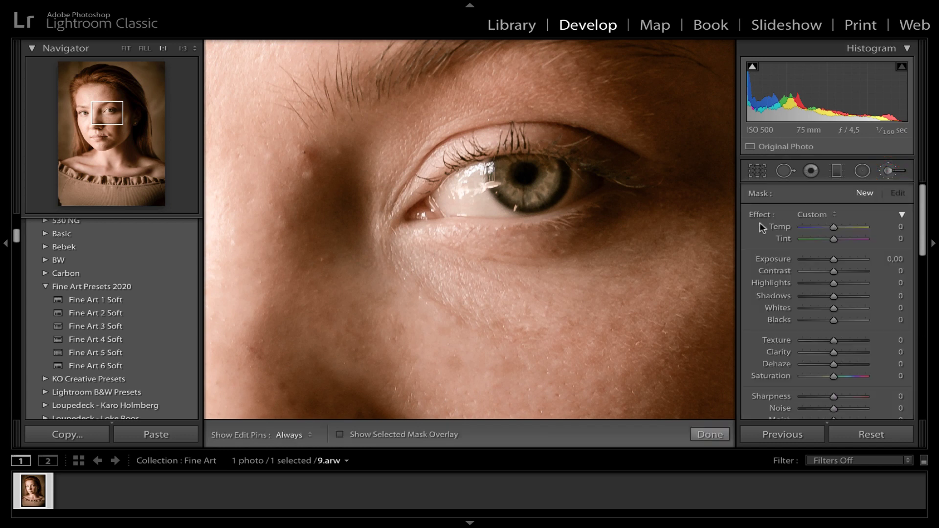
pyautogui.click(765, 217)
pyautogui.moveTo(834, 341)
pyautogui.mouseDown()
pyautogui.moveTo(848, 342)
pyautogui.moveTo(842, 355)
pyautogui.mouseUp()
pyautogui.click(834, 353)
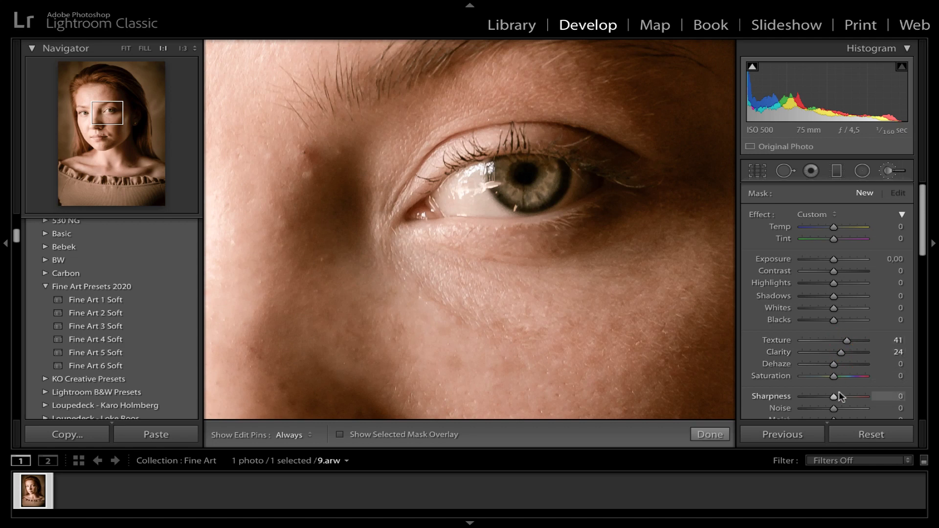
pyautogui.moveTo(837, 397); pyautogui.dragTo(842, 397)
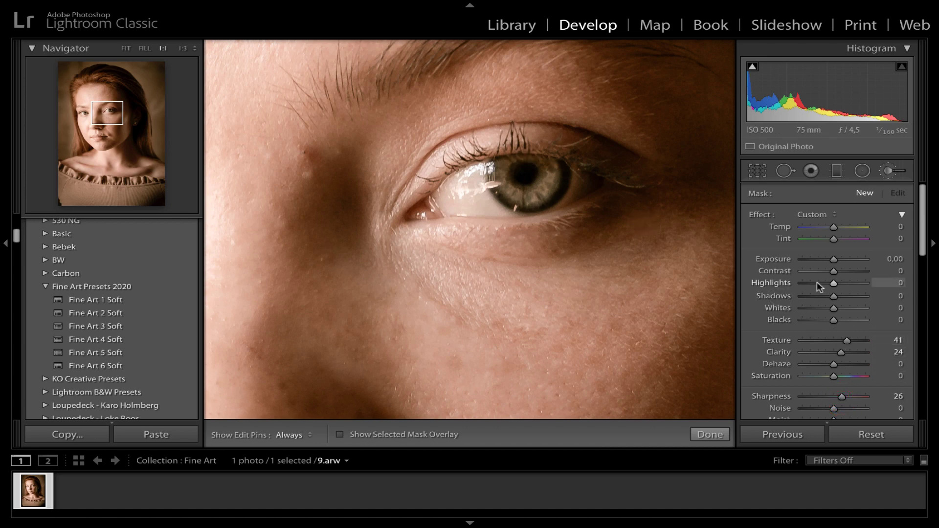
# Enlarge the brush size and set brush density to 87
pyautogui.scroll(-2, 836, 289)
pyautogui.scroll(-2, 836, 287)
pyautogui.scroll(-2, 835, 286)
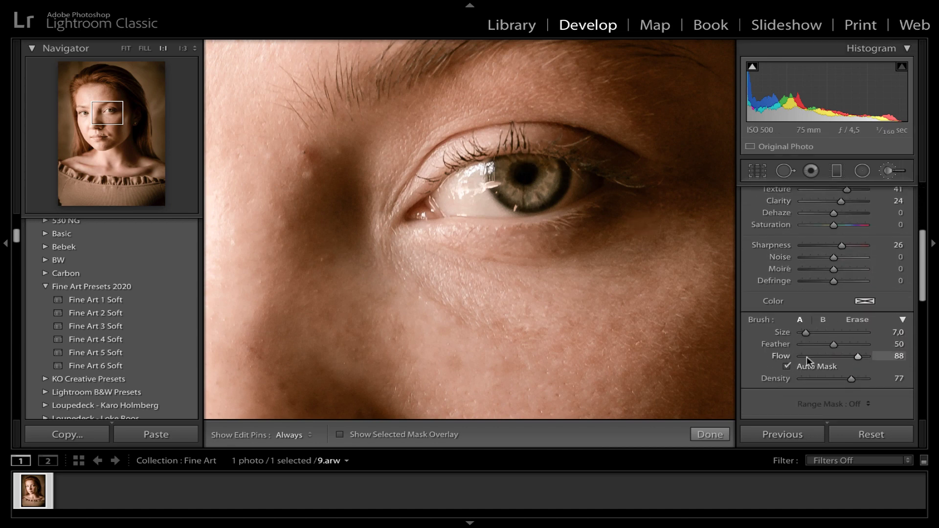
pyautogui.moveTo(806, 333); pyautogui.dragTo(814, 332)
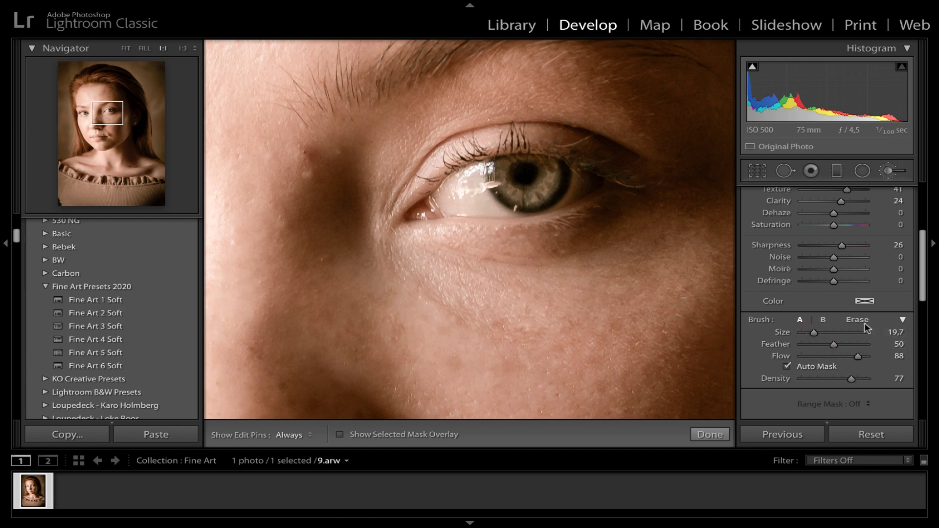
pyautogui.moveTo(851, 379); pyautogui.dragTo(858, 380)
# Paint along the upper lash lines of both eyes, then return to the full-photo view
pyautogui.moveTo(419, 205); pyautogui.dragTo(619, 178)
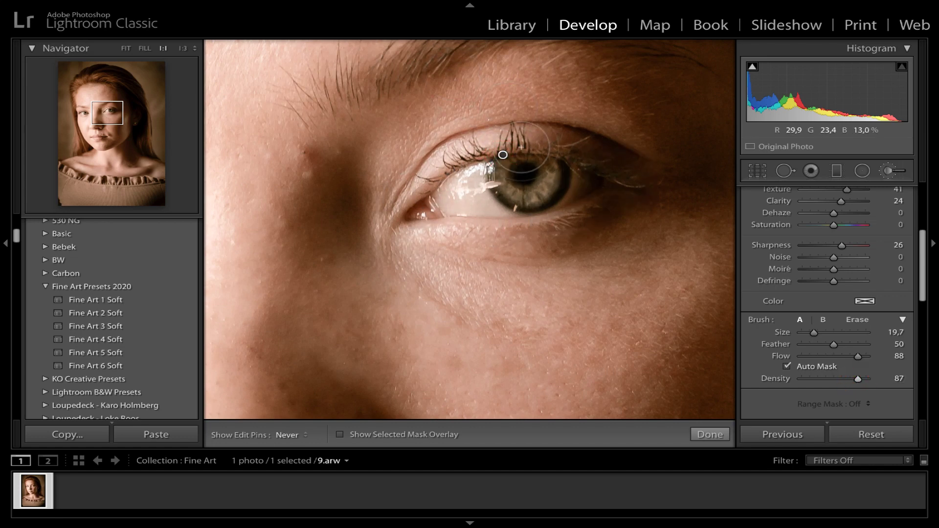
pyautogui.moveTo(503, 153); pyautogui.dragTo(608, 189)
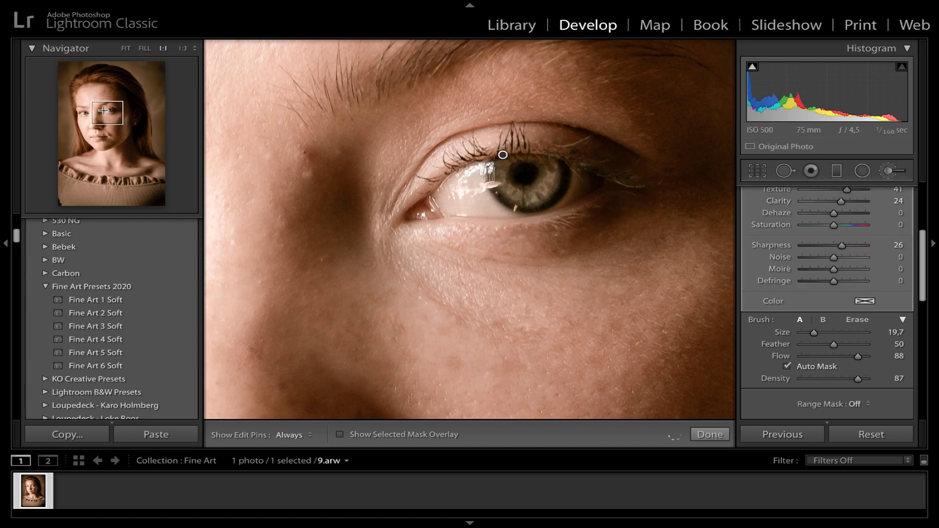
pyautogui.click(84, 113)
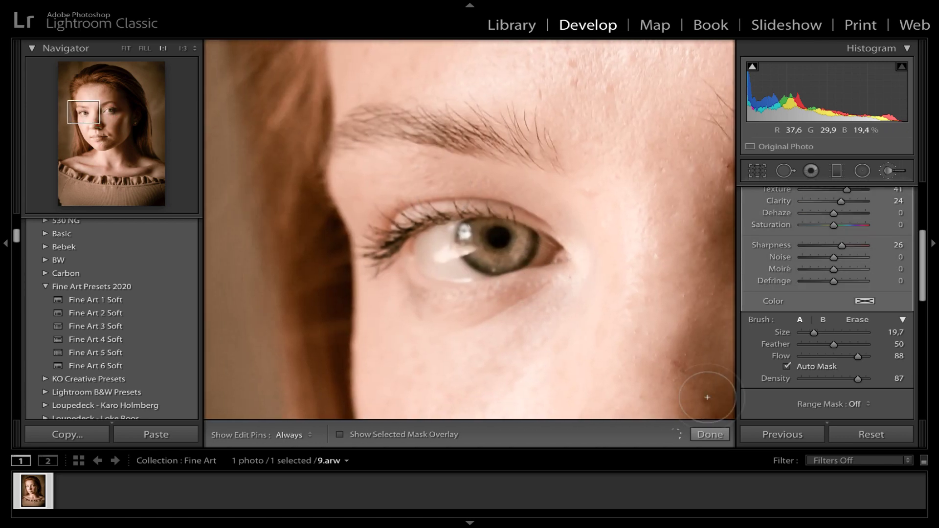
pyautogui.click(710, 435)
pyautogui.click(625, 247)
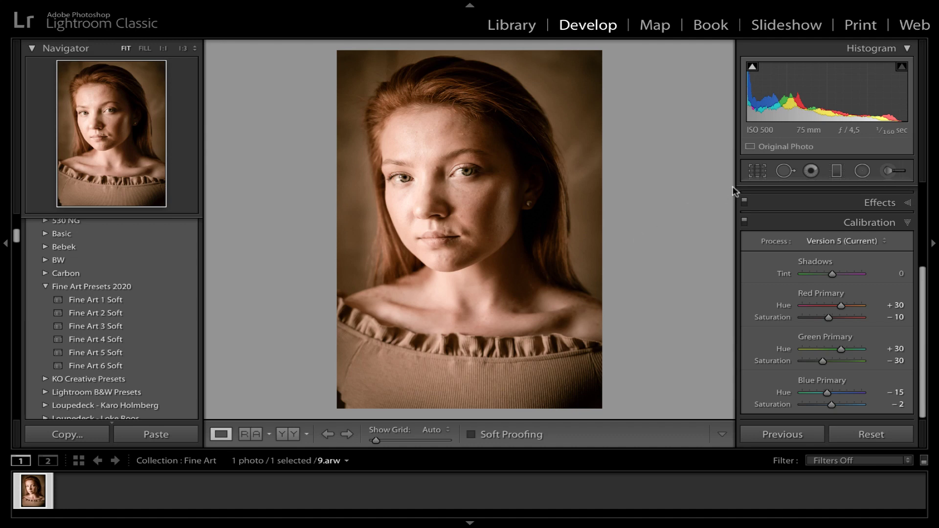
# Draw a graduated filter up from the photo's bottom edge with Exposure -1,32
pyautogui.click(837, 170)
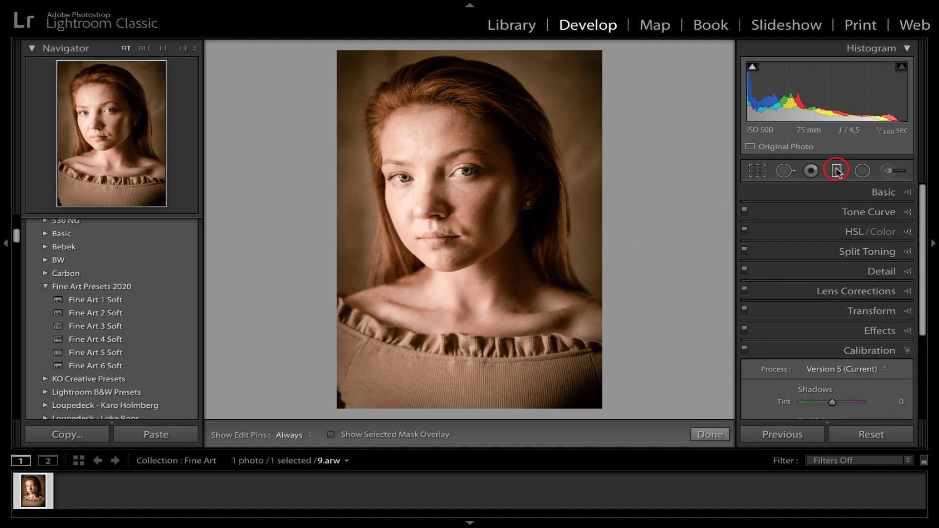
pyautogui.click(761, 217)
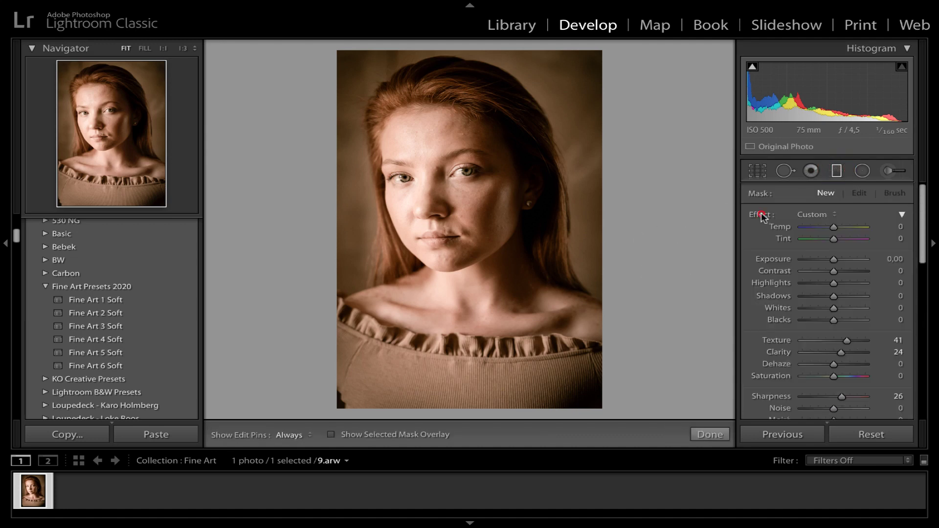
pyautogui.moveTo(459, 339); pyautogui.dragTo(459, 410)
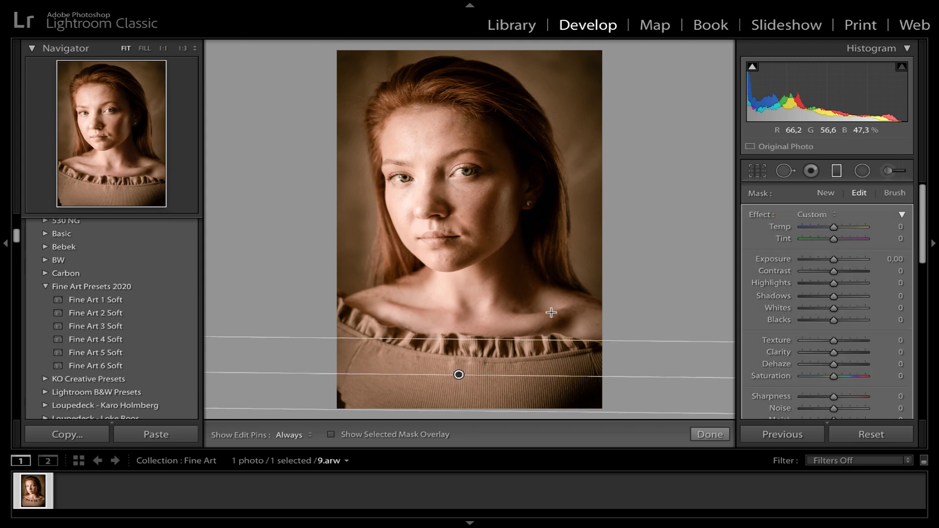
pyautogui.moveTo(834, 259); pyautogui.dragTo(824, 261)
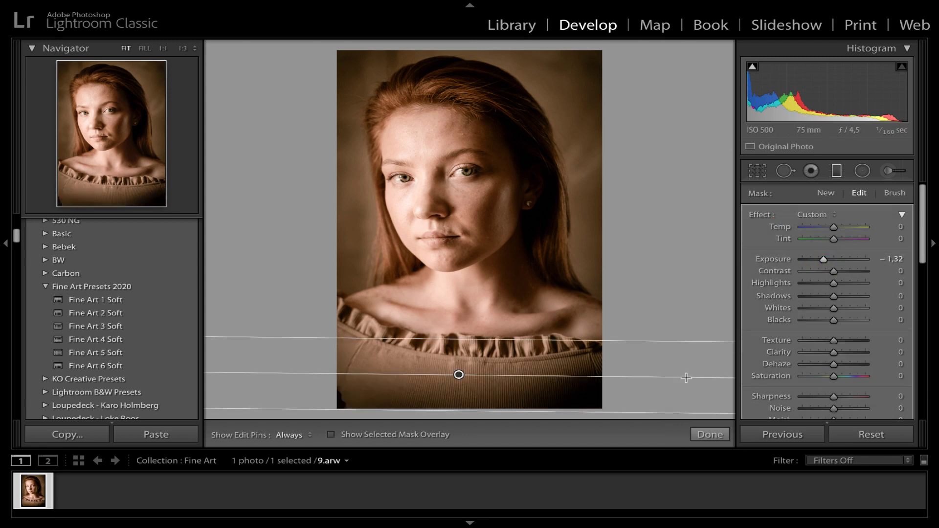
pyautogui.click(710, 435)
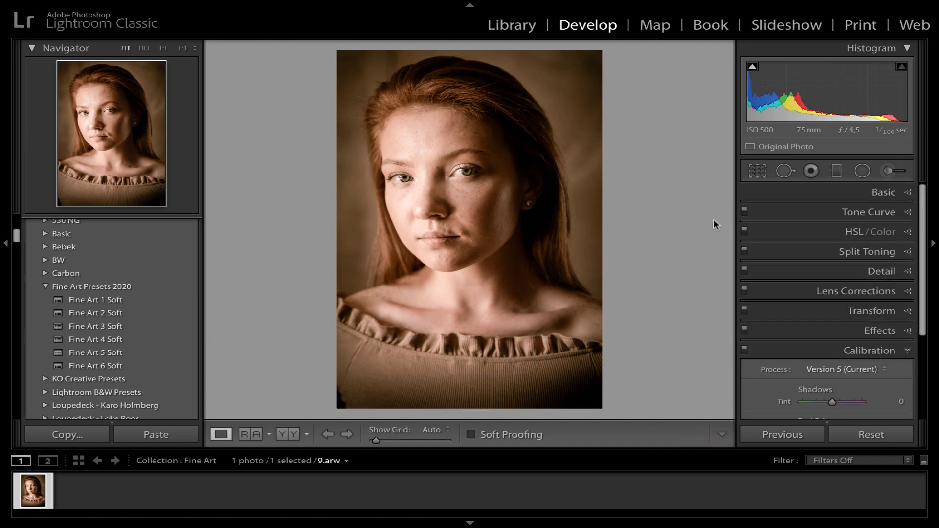
pyautogui.press('y')
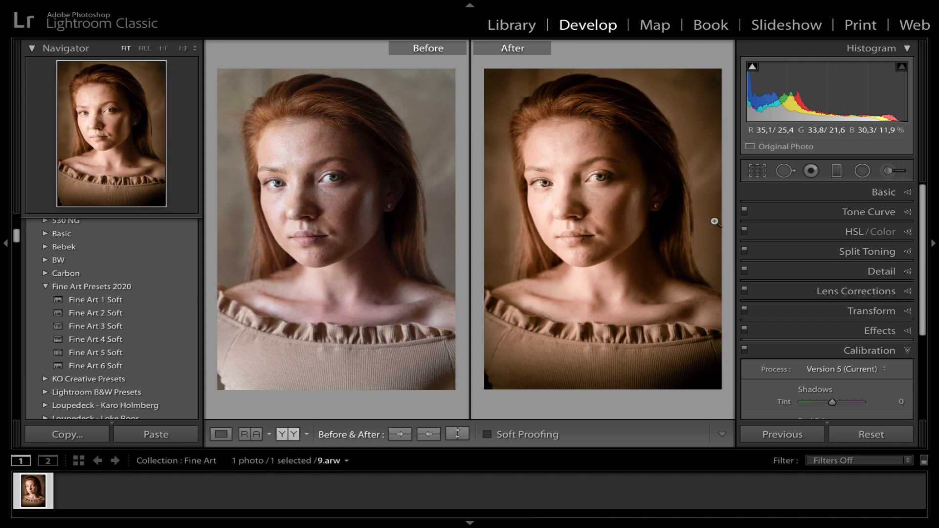
pyautogui.press('y')
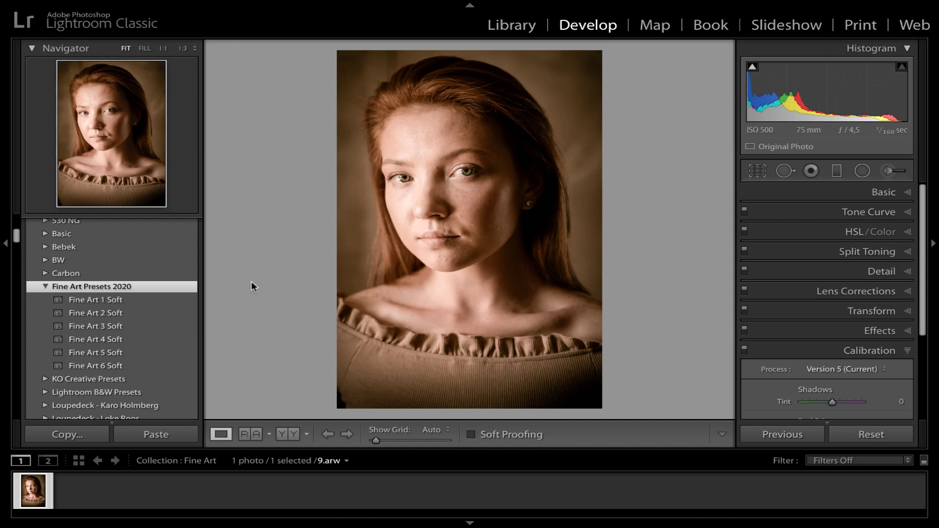
# Create develop preset 'mayıs 2020' with all settings checked in group Fine Art Presets 2020
pyautogui.scroll(5, 183, 297)
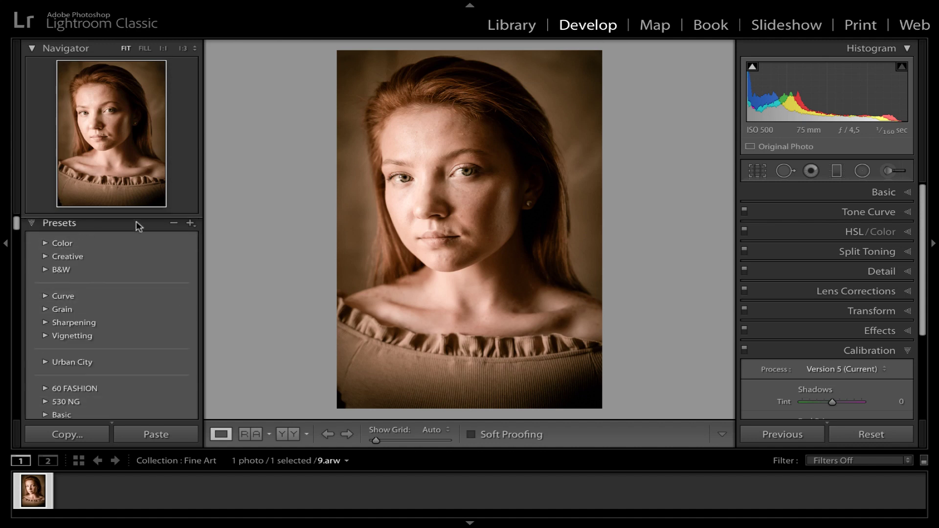
pyautogui.click(191, 224)
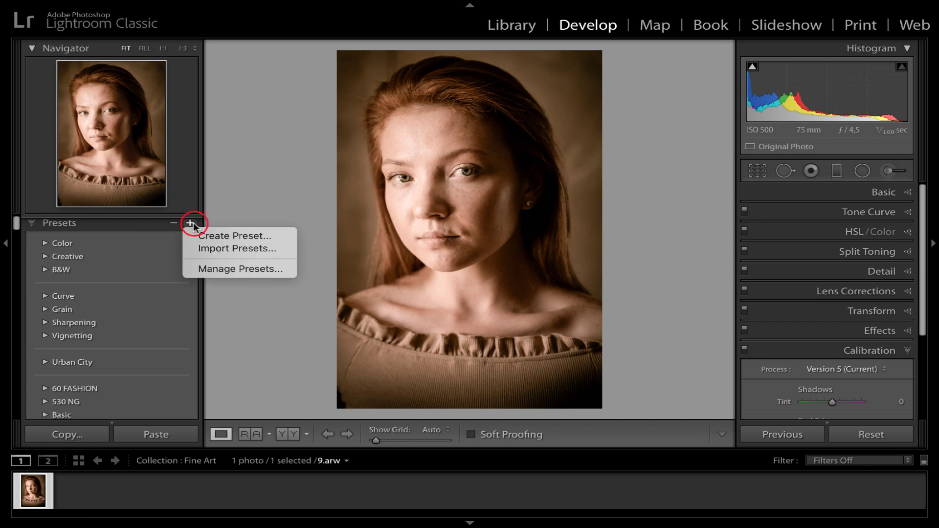
pyautogui.click(228, 238)
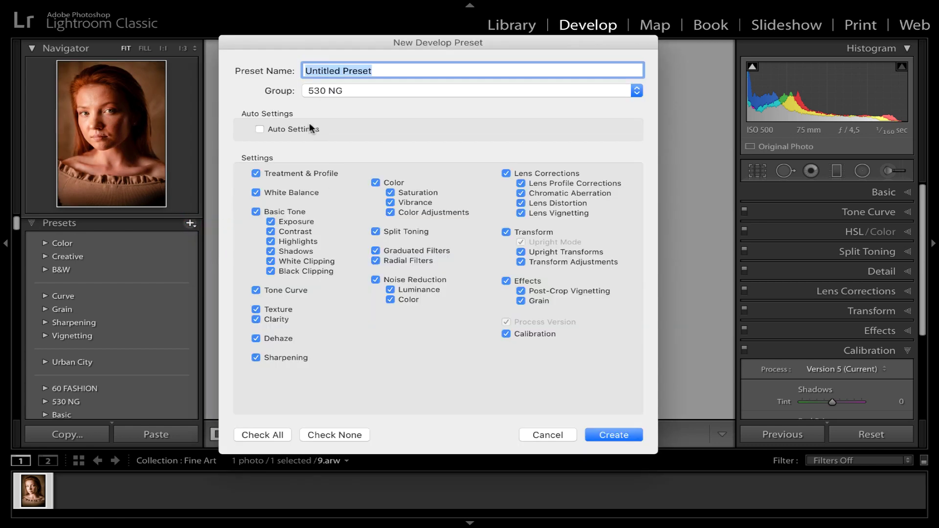
pyautogui.click(280, 435)
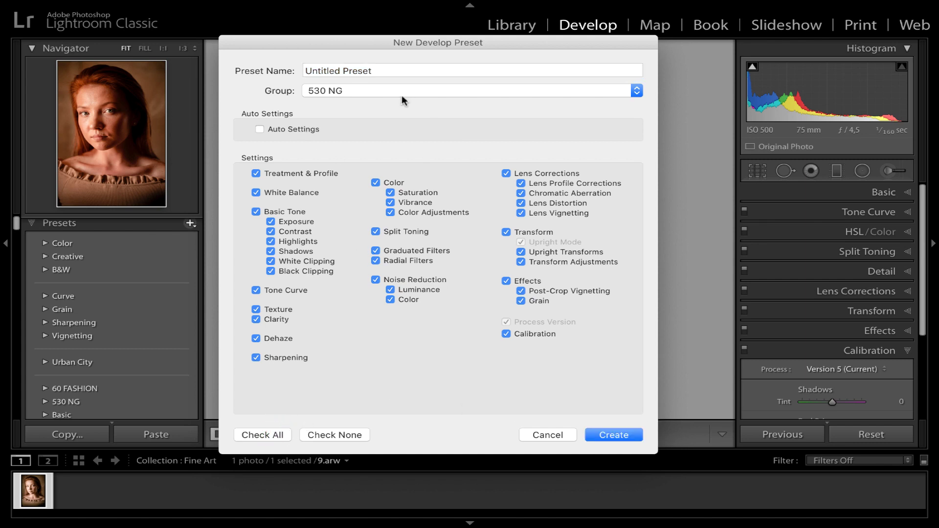
pyautogui.click(385, 91)
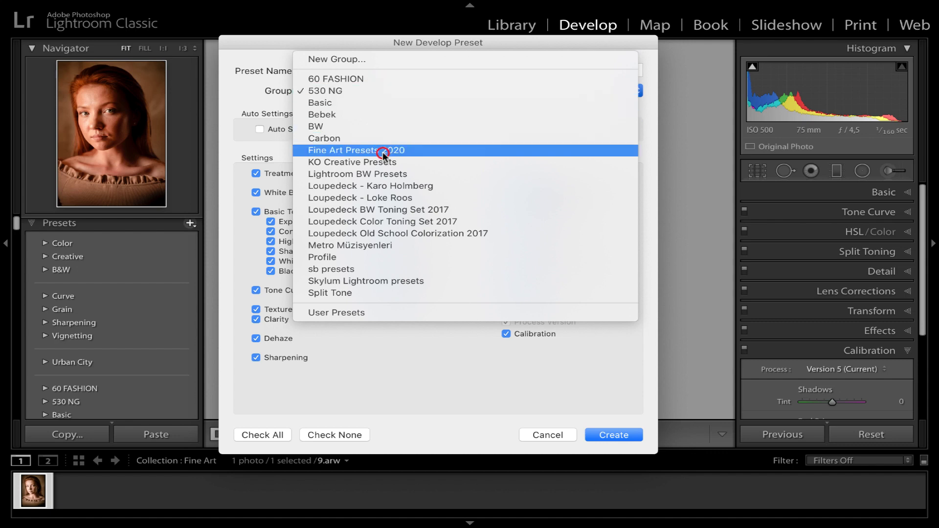
pyautogui.click(382, 152)
pyautogui.click(402, 72)
pyautogui.write('mayıs 2020')
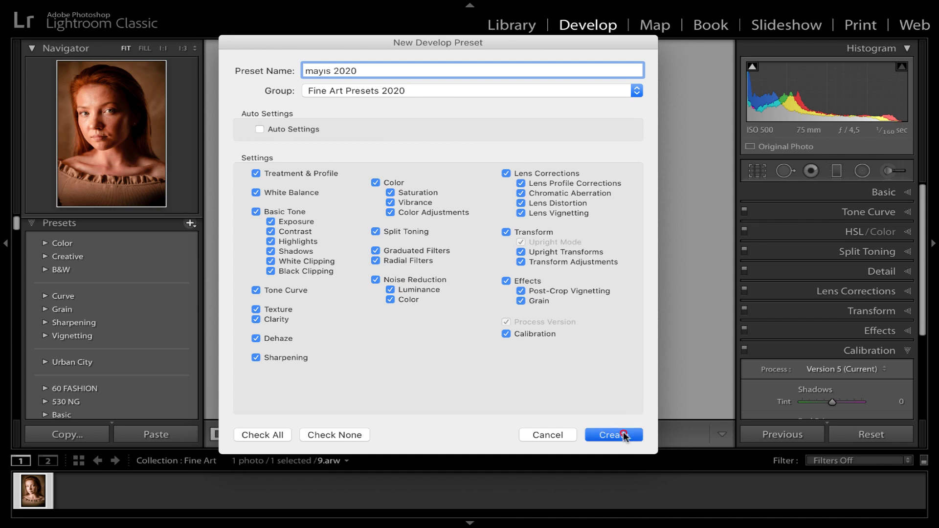
pyautogui.click(623, 433)
pyautogui.scroll(-3, 122, 297)
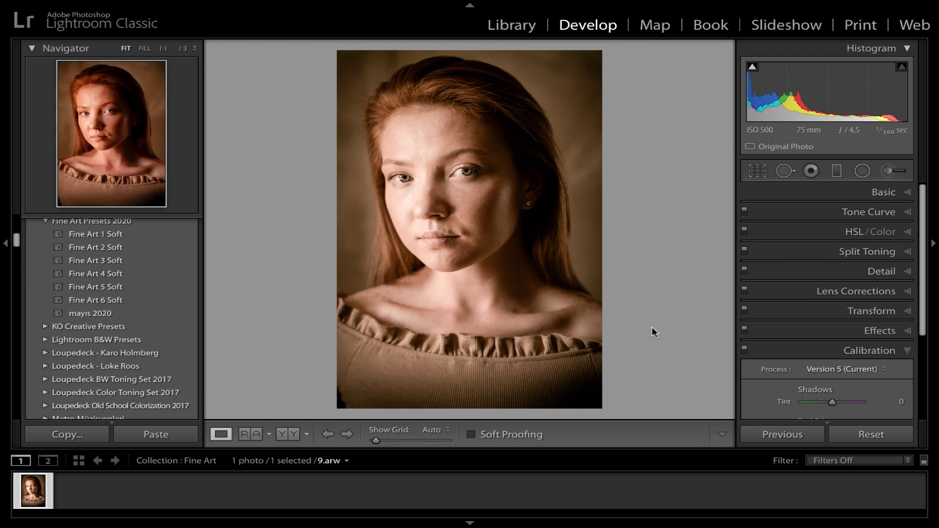
# Reset the portrait's develop settings, then apply the 'mayıs 2020' preset
pyautogui.click(862, 436)
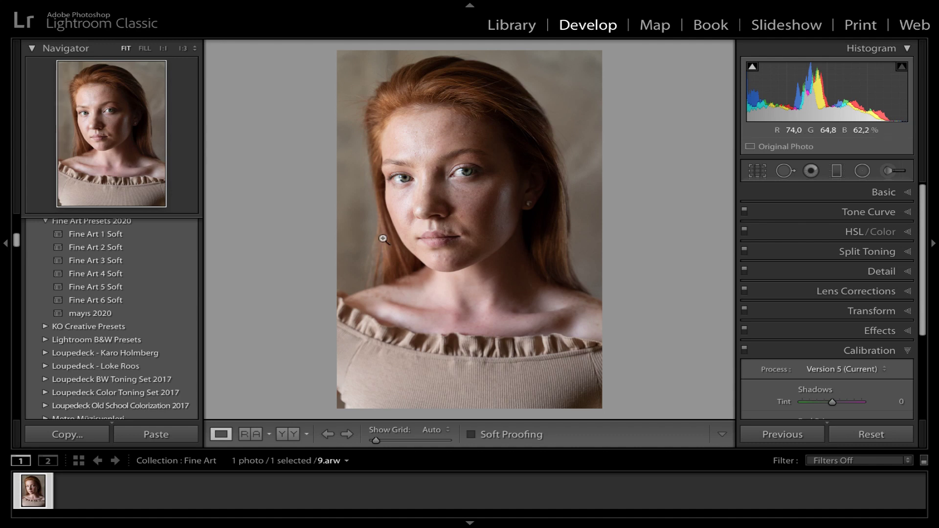
pyautogui.click(109, 312)
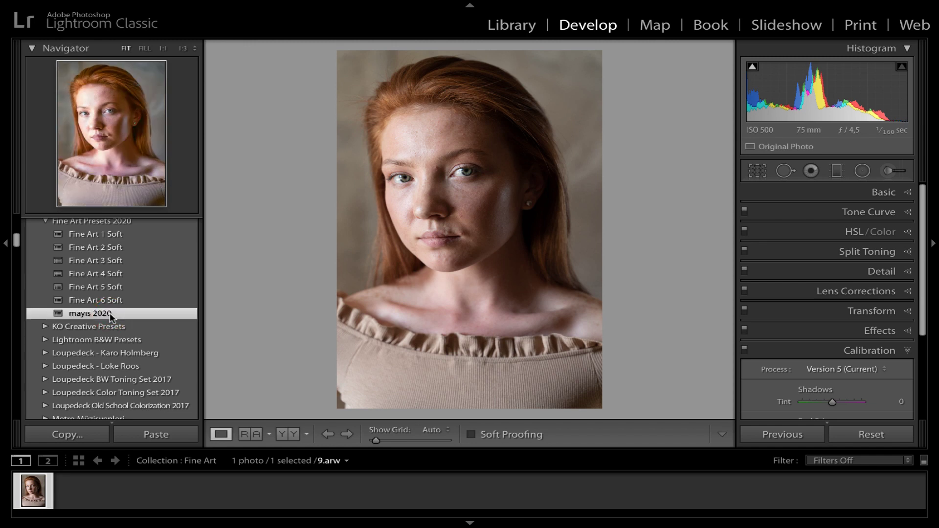